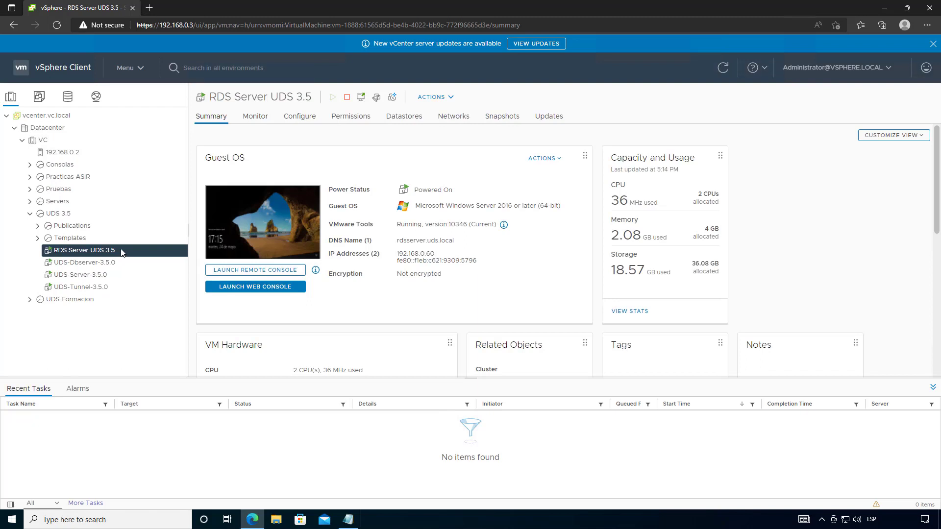
# - Show the Summary of UDS-Server-3.5.0, a powered-on Debian 10 guest at 192.168.0.10
pyautogui.click(93, 275)
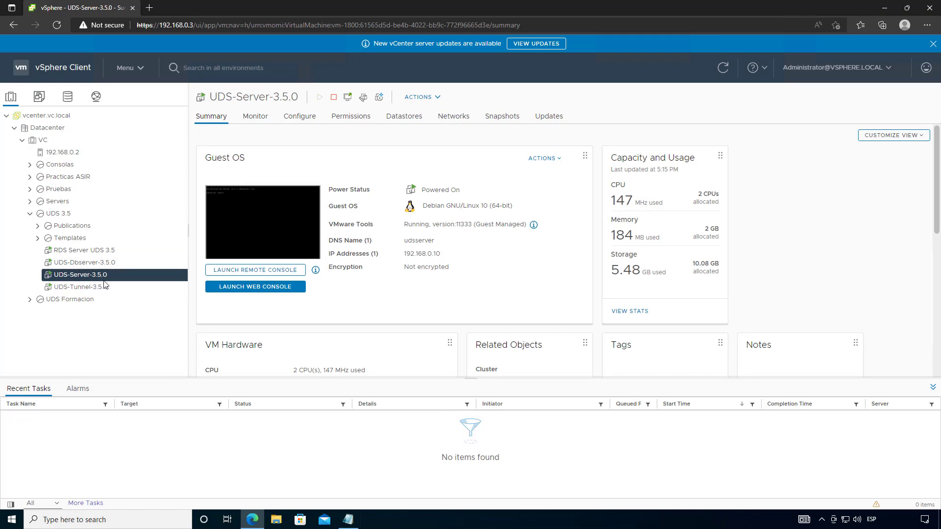
pyautogui.click(149, 8)
# - Load the UDS Enterprise login page at 192.168.0.10 in a new tab
pyautogui.click(175, 26)
pyautogui.write('192.168.0.')
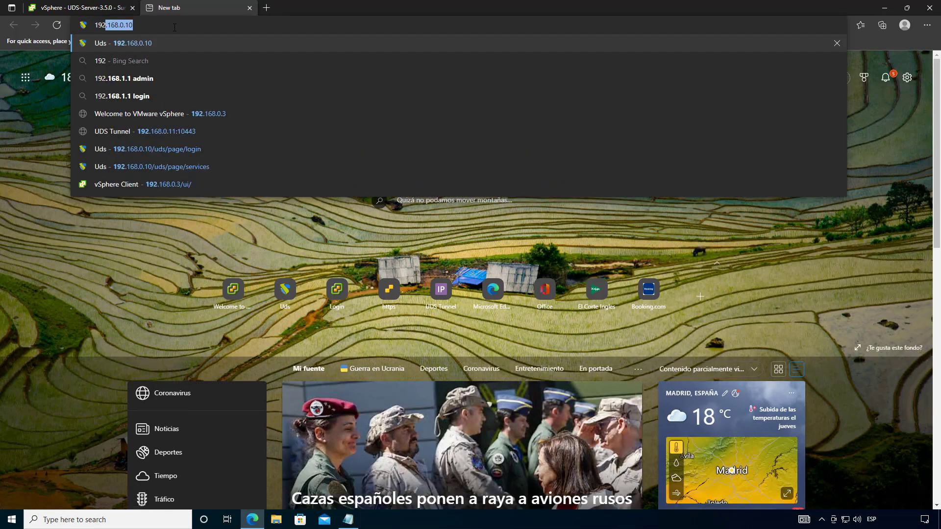
pyautogui.write('10')
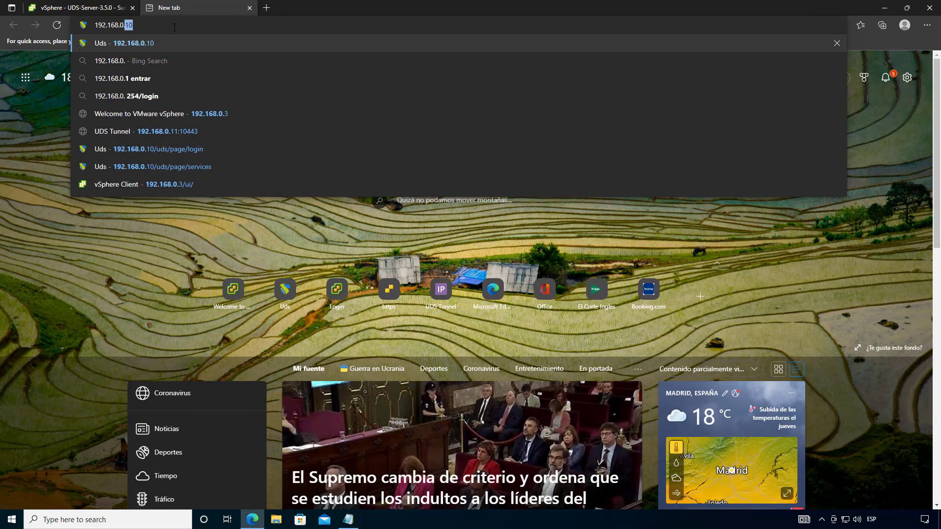
pyautogui.press('Return')
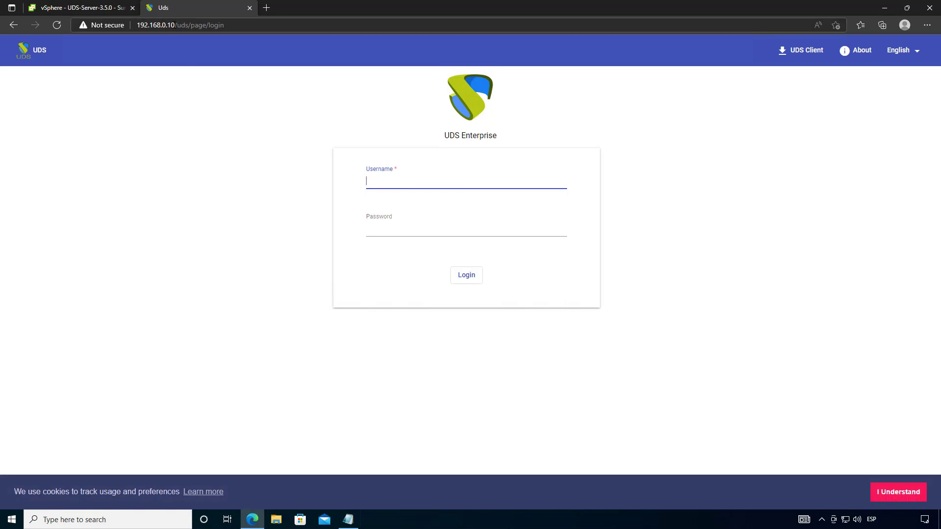
# - Sign in with the udsadmin administrator account and its password
pyautogui.click(409, 179)
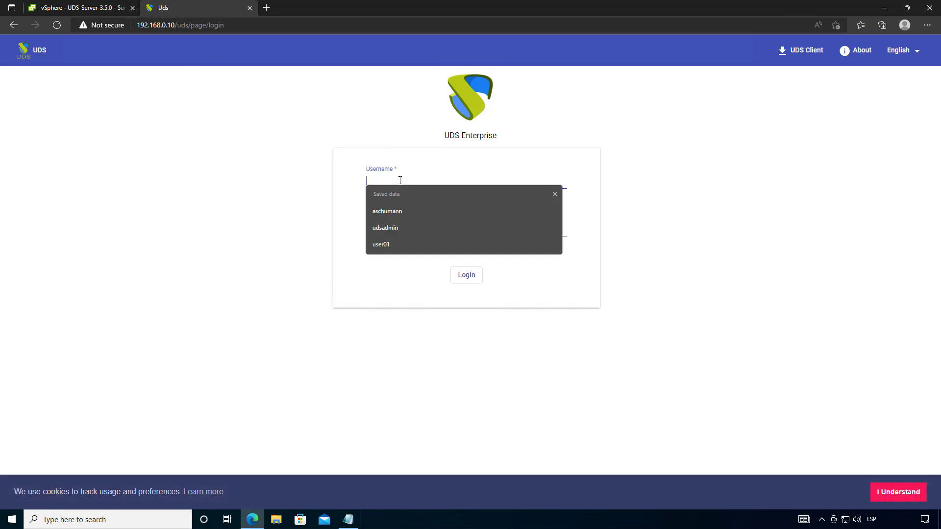
pyautogui.click(358, 188)
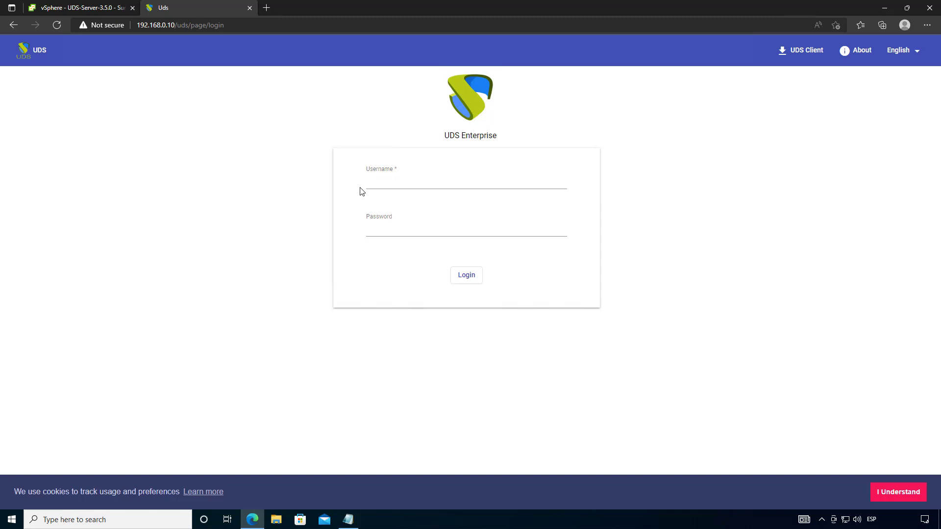
pyautogui.click(384, 178)
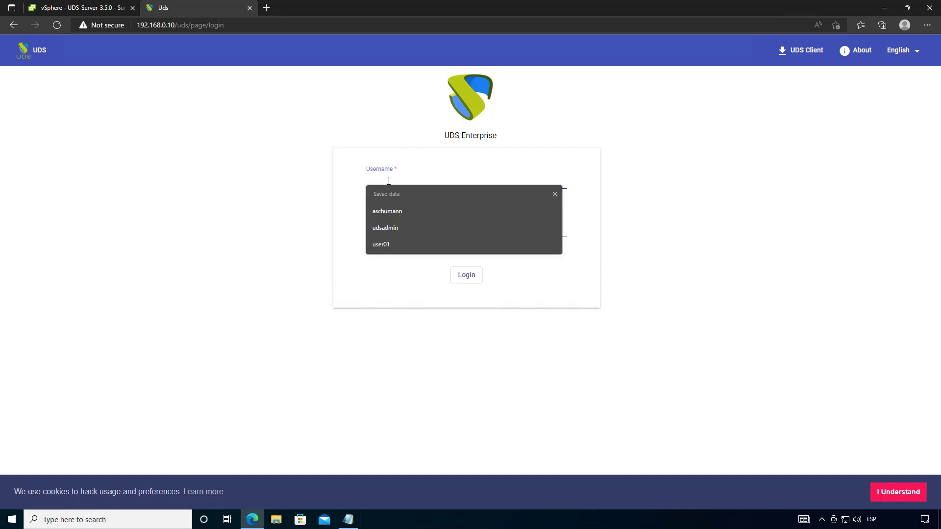
pyautogui.write('udsadmin')
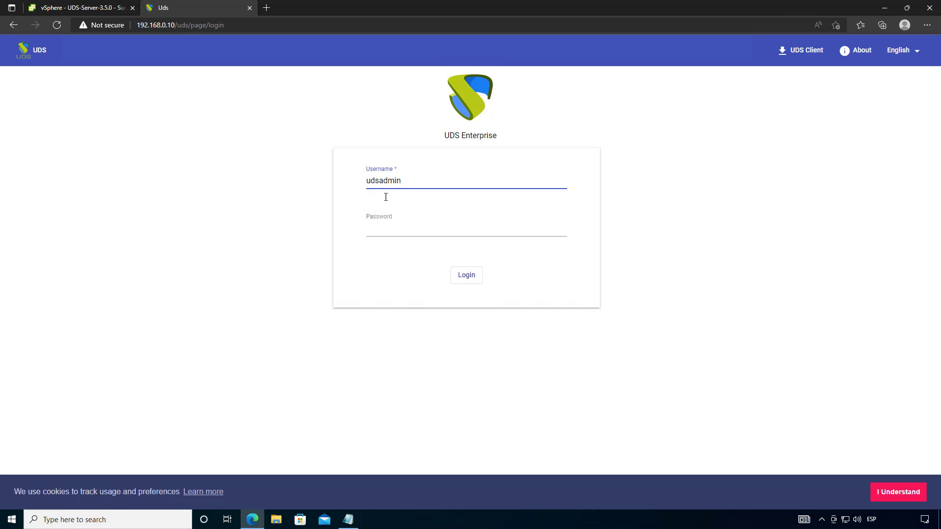
pyautogui.click(386, 227)
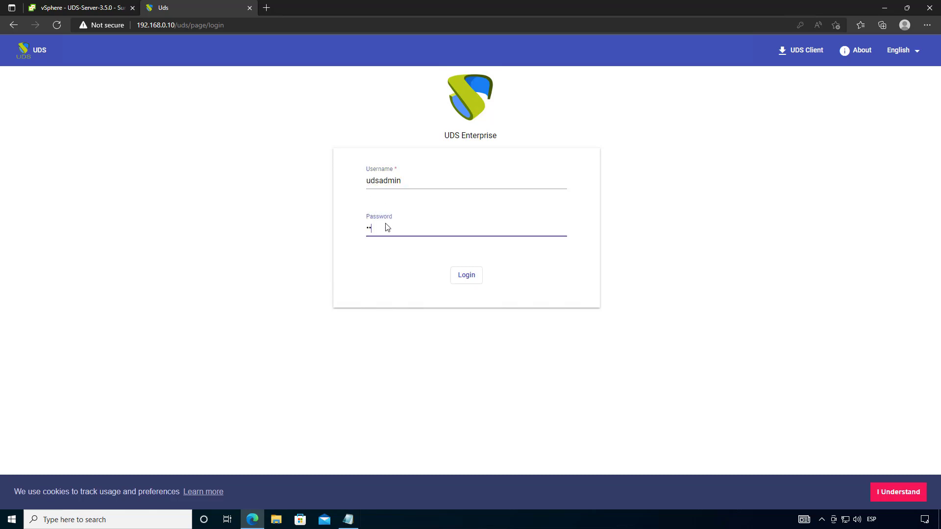
pyautogui.press('Return')
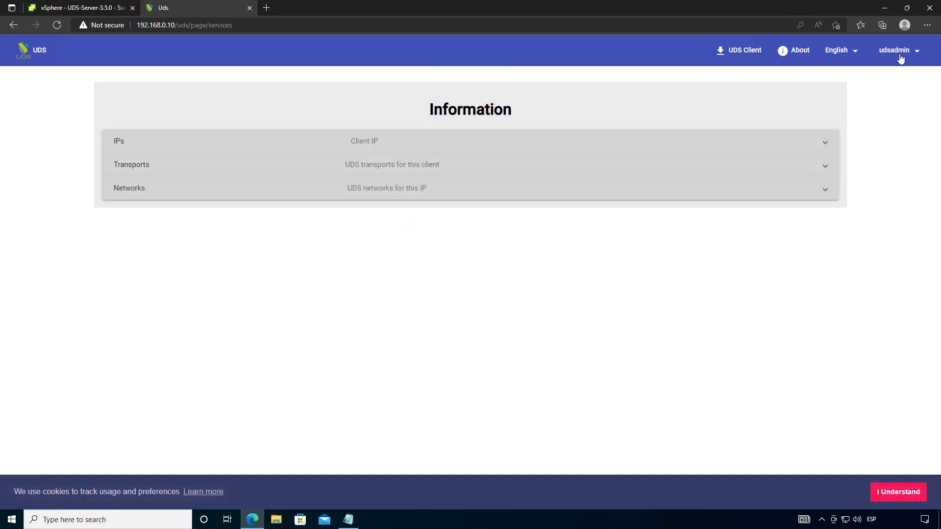
# - From the Dashboard's Services page, begin a new RDS Platform Provider
pyautogui.click(901, 54)
pyautogui.click(904, 74)
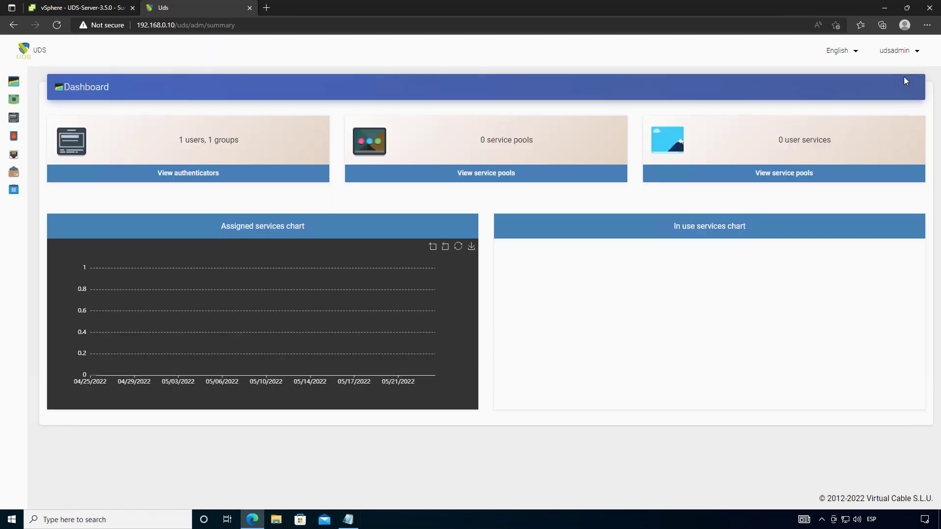
pyautogui.moveTo(54, 101)
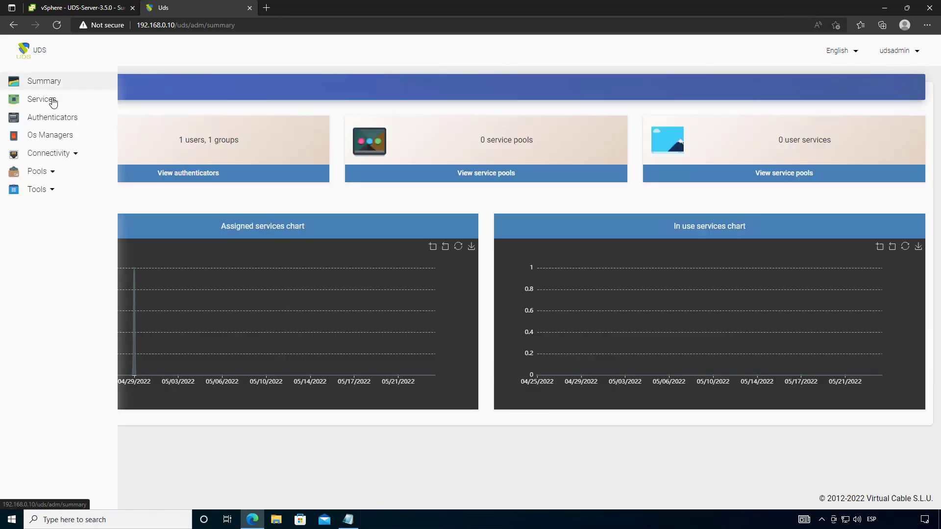
pyautogui.click(80, 100)
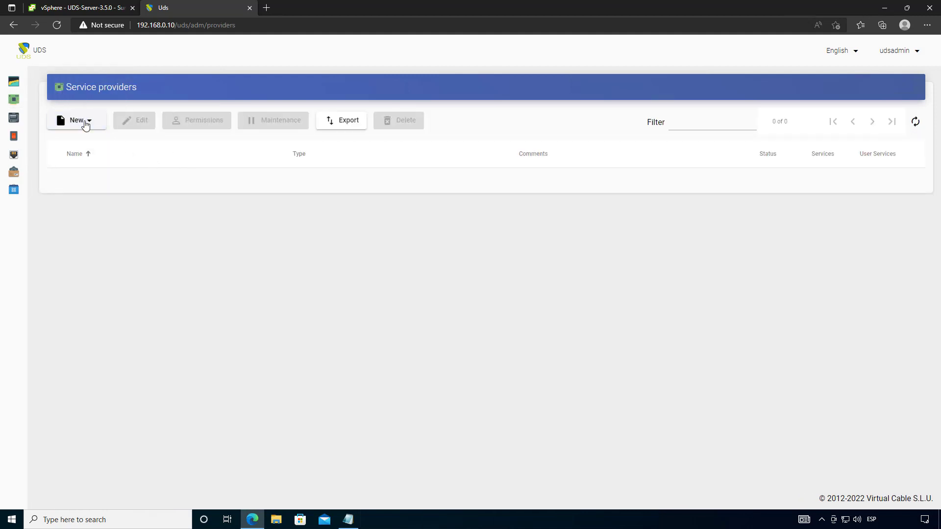
pyautogui.click(85, 125)
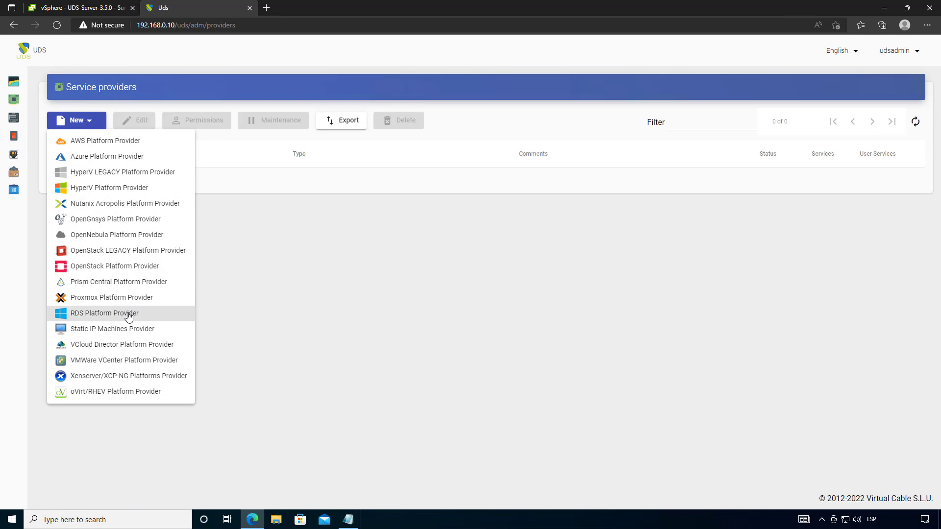
pyautogui.click(98, 314)
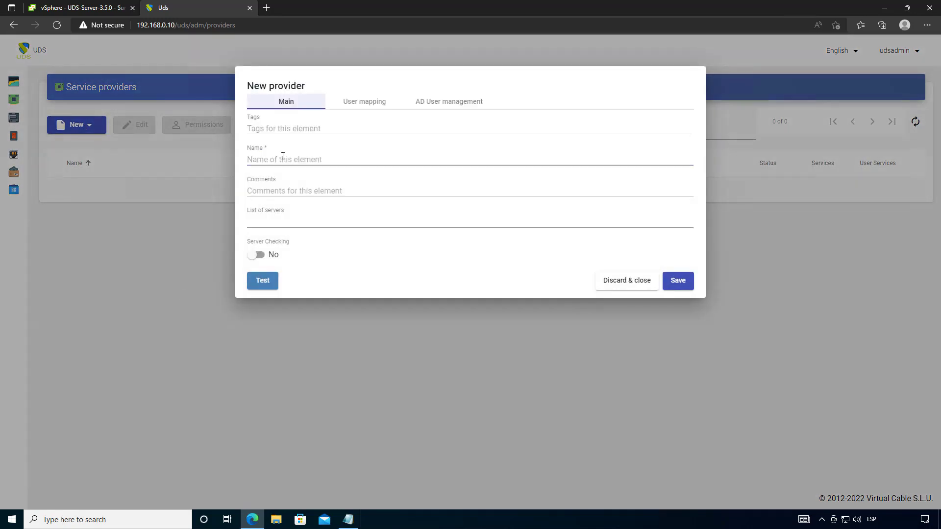
# - Name the provider 'RDS Server' and add 192.168.0.60 to its list of servers
pyautogui.click(282, 158)
pyautogui.write('RD')
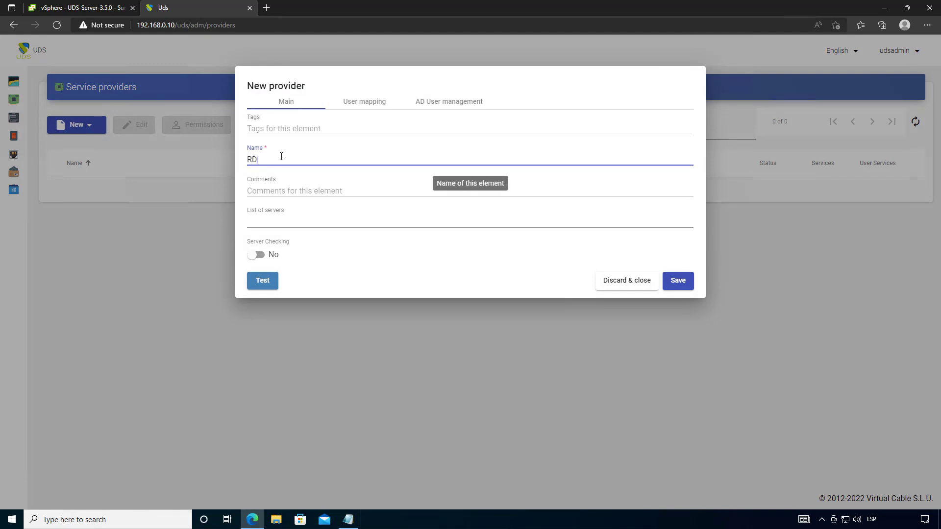
pyautogui.write('S Server')
pyautogui.click(300, 221)
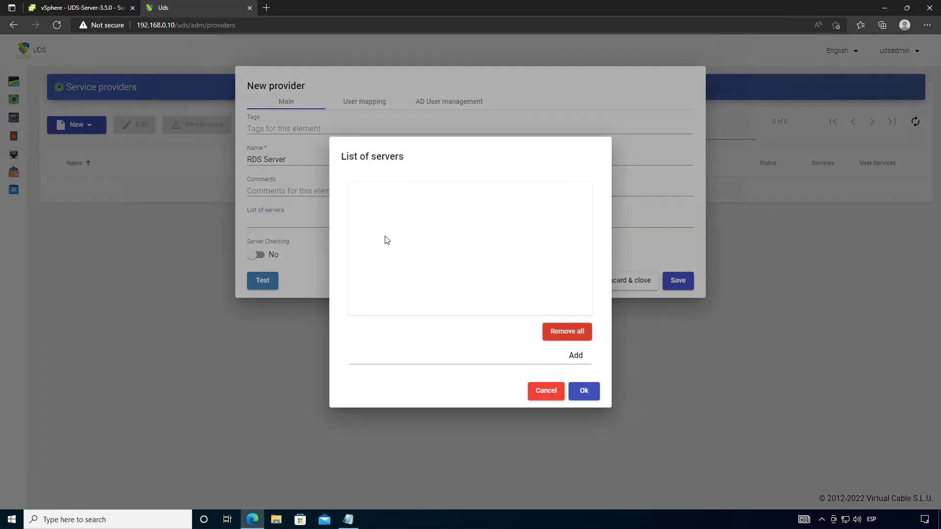
pyautogui.click(456, 360)
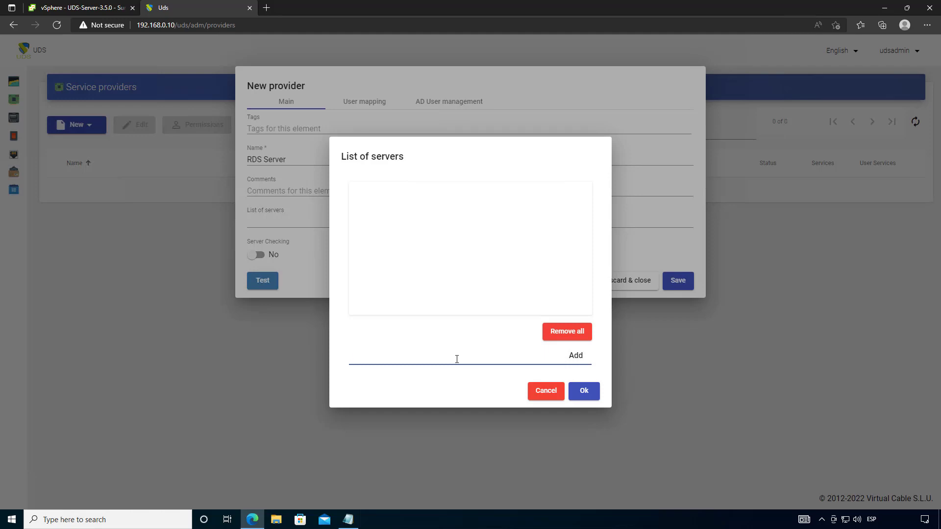
pyautogui.write('192.168.0.60')
pyautogui.click(575, 355)
pyautogui.click(583, 390)
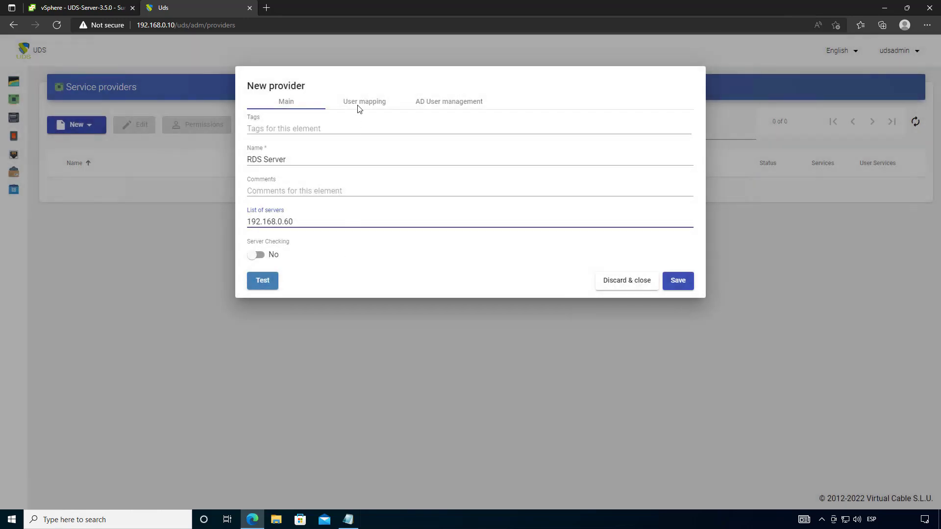
pyautogui.click(358, 109)
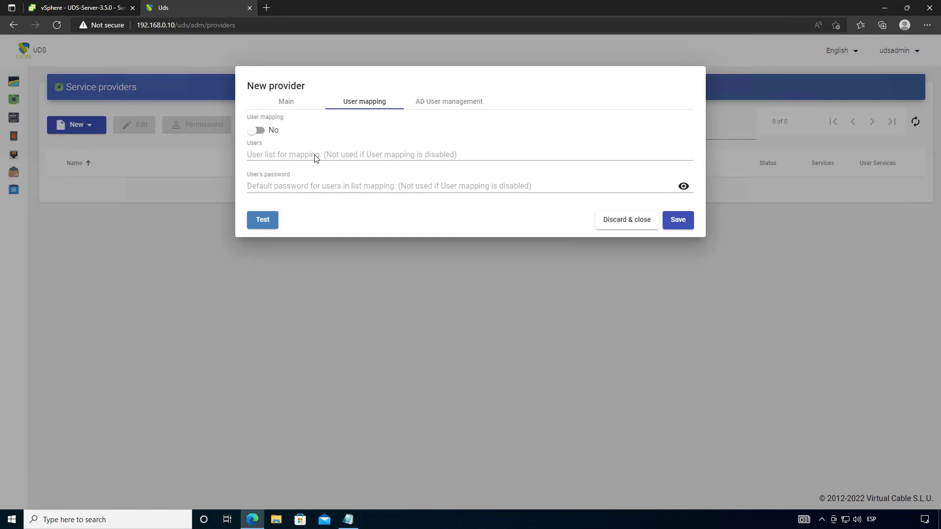
# - Leave the mapped users list empty, cancelling its editor without changes
pyautogui.moveTo(318, 140)
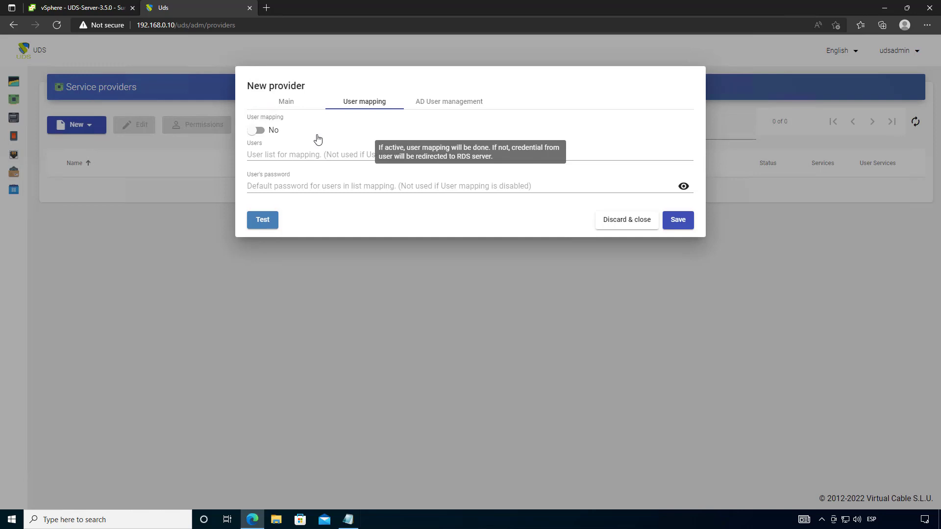
pyautogui.click(312, 156)
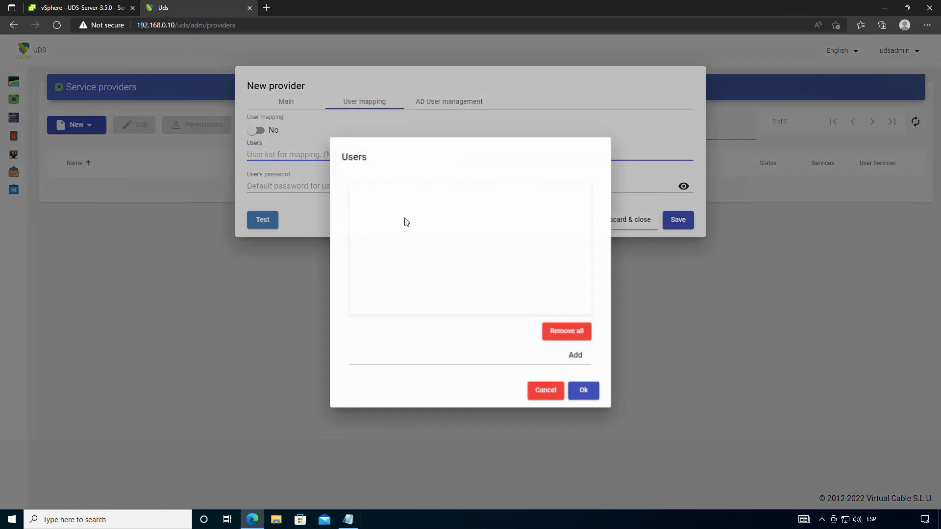
pyautogui.click(546, 391)
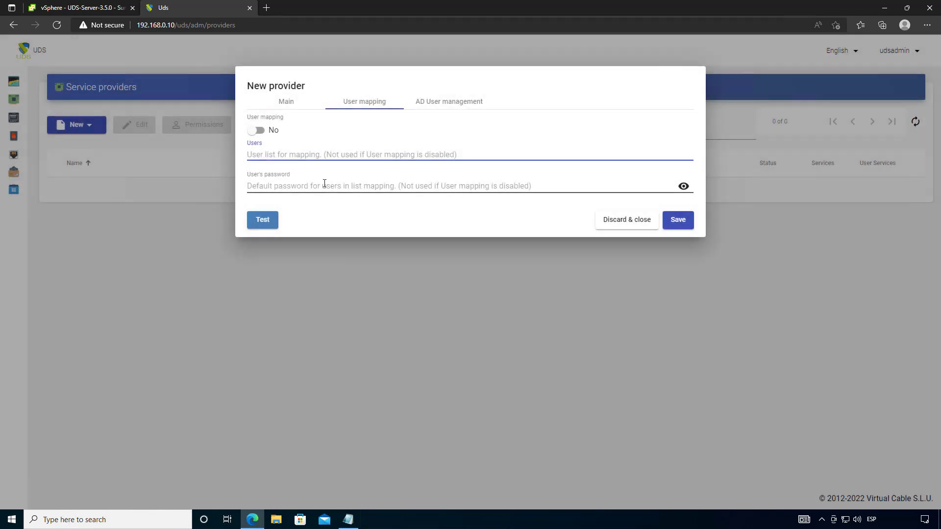
pyautogui.click(441, 108)
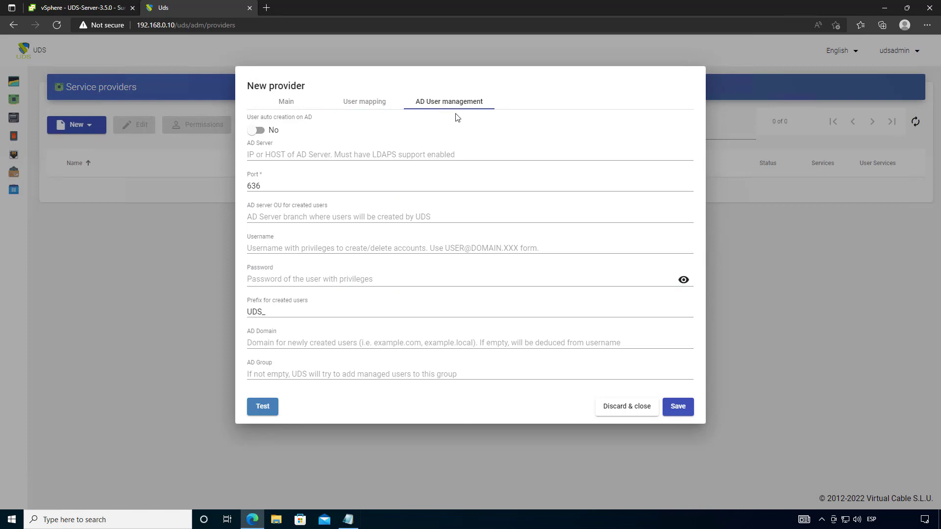
# - Keep AD user auto-creation set to No, port 636 and the UDS_ user prefix
pyautogui.moveTo(452, 134)
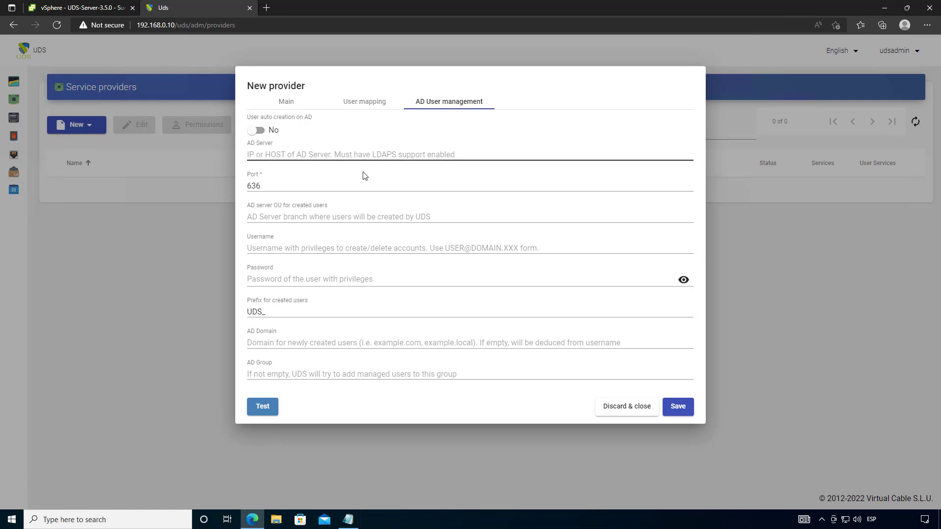
pyautogui.moveTo(349, 142)
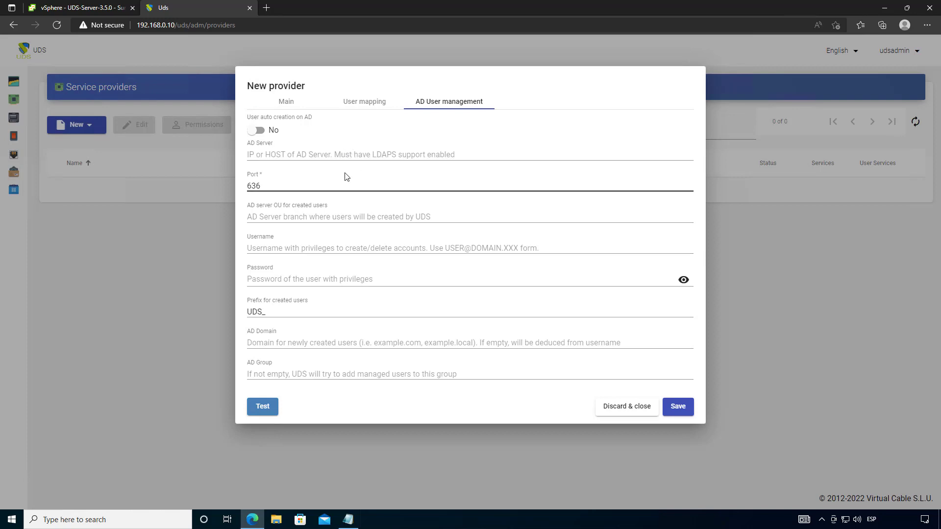
pyautogui.moveTo(346, 176)
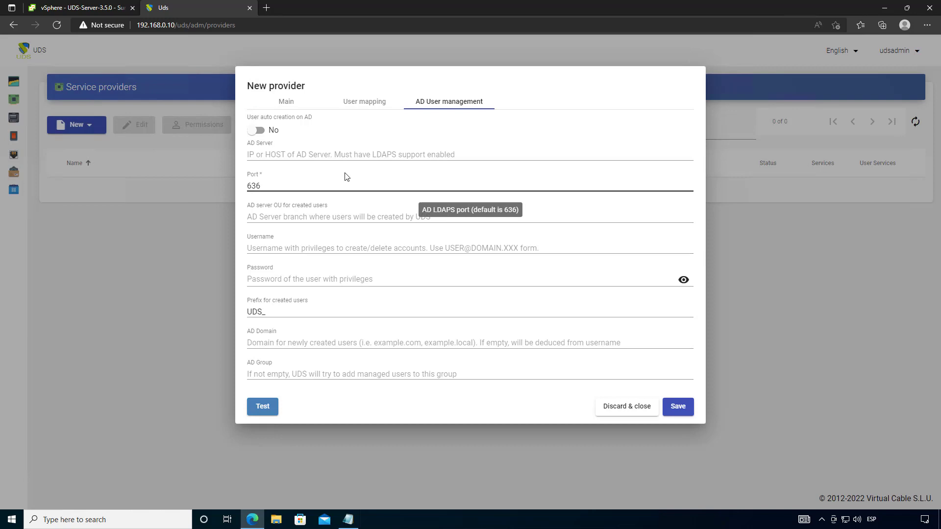
pyautogui.doubleClick(262, 314)
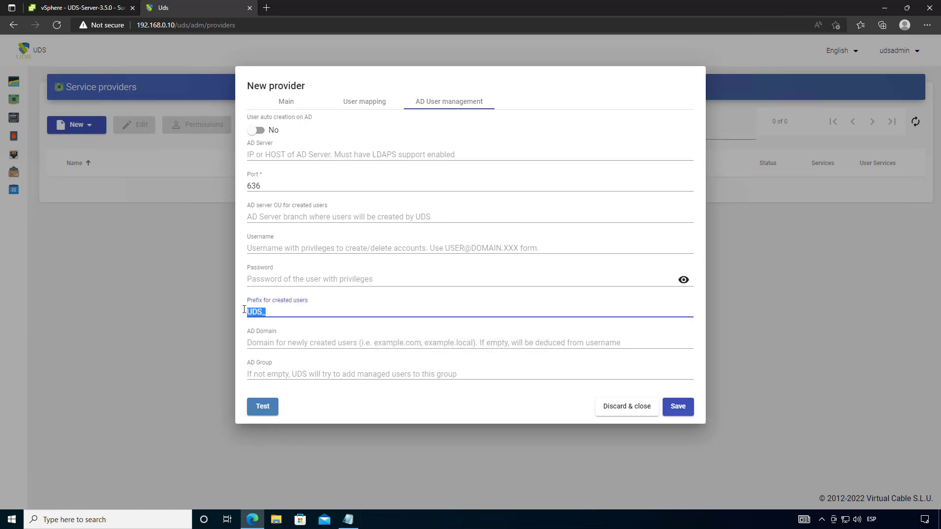
pyautogui.click(262, 314)
pyautogui.moveTo(271, 314)
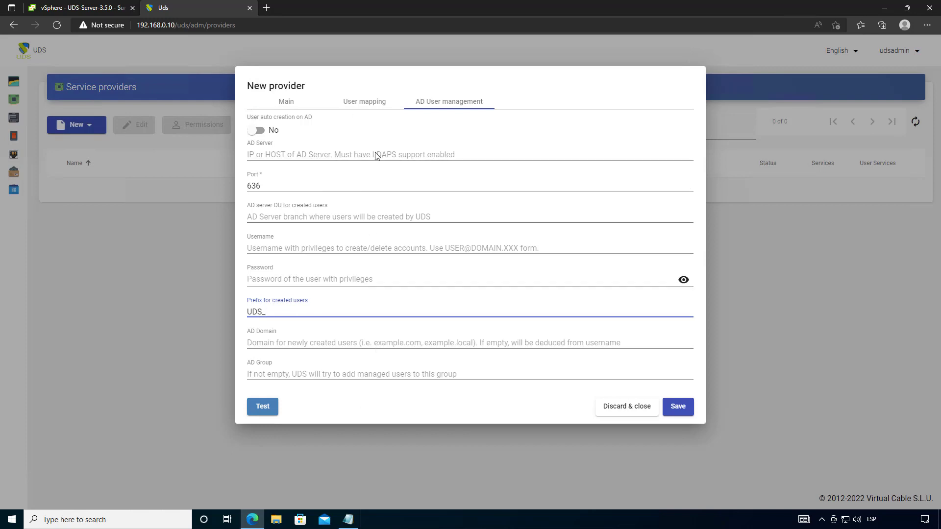
pyautogui.click(368, 127)
pyautogui.moveTo(368, 127)
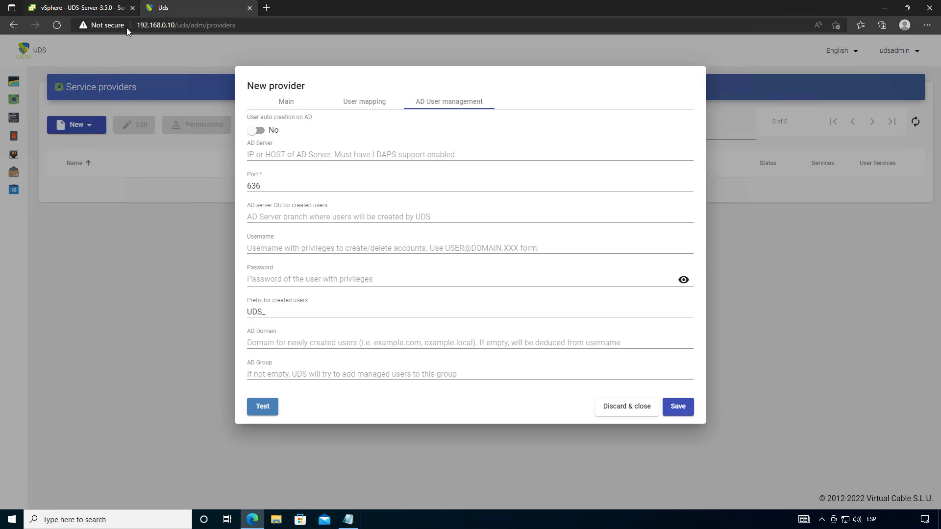
# - Test the RDS Server provider's connection and save the provider
pyautogui.click(351, 102)
pyautogui.click(287, 102)
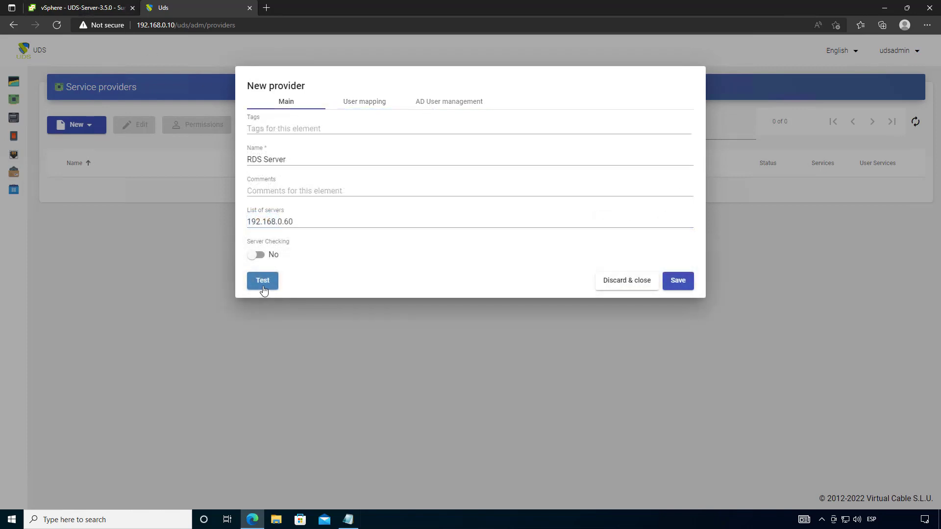
pyautogui.click(262, 281)
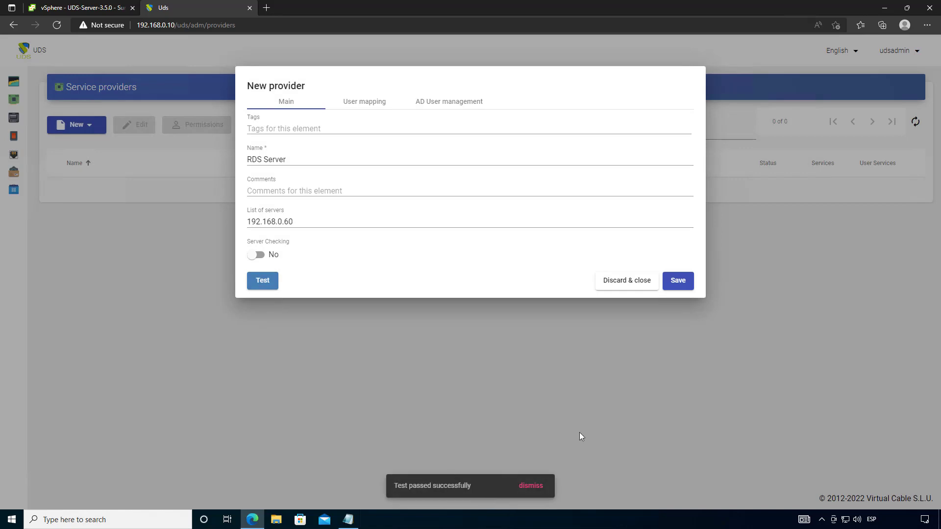
pyautogui.click(679, 281)
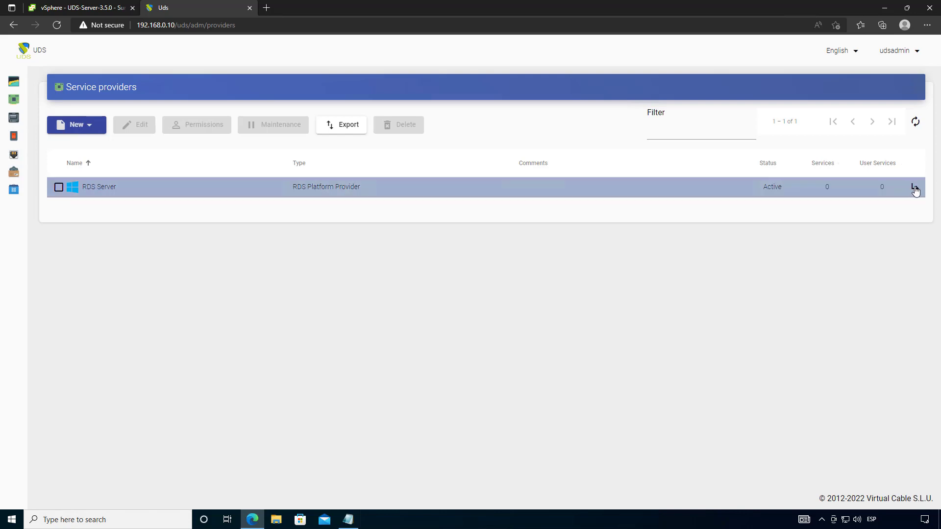
# - Start a new RDS Platform RemoteAPP service under RDS Server
pyautogui.click(915, 189)
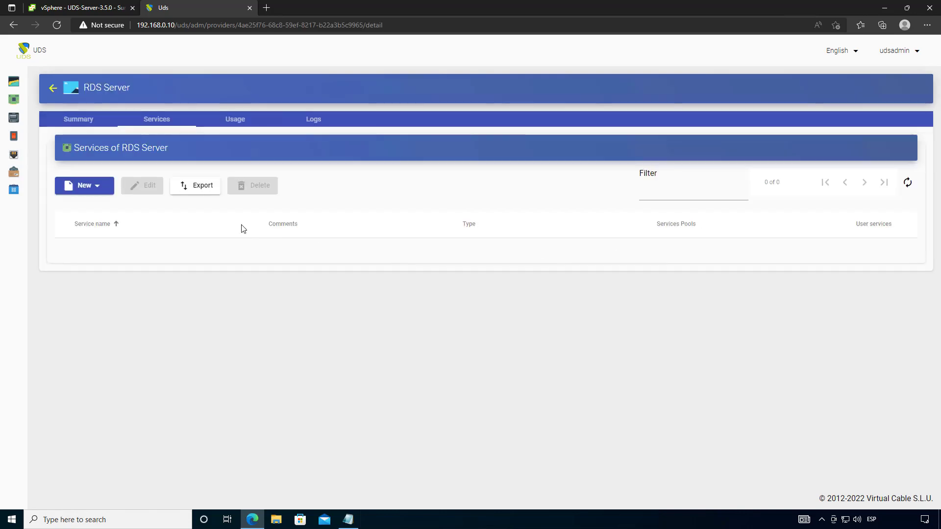
pyautogui.click(91, 195)
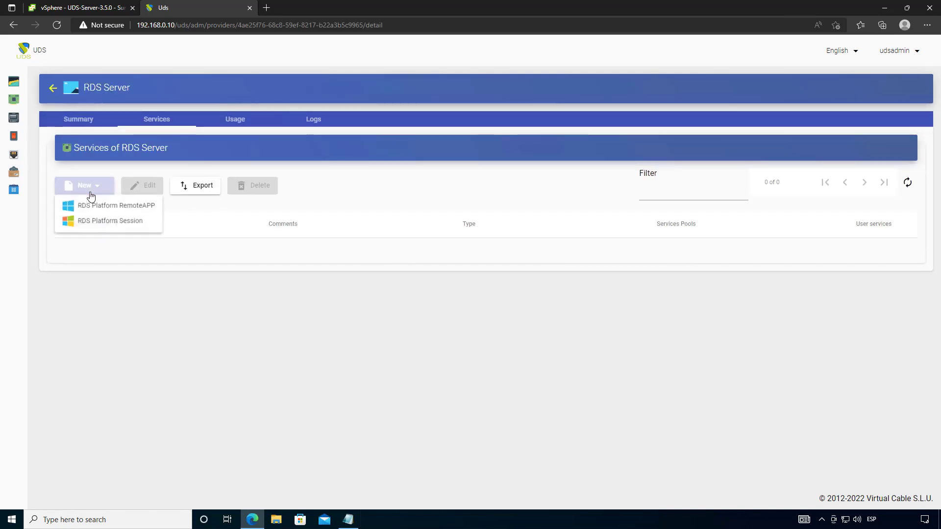
pyautogui.click(134, 209)
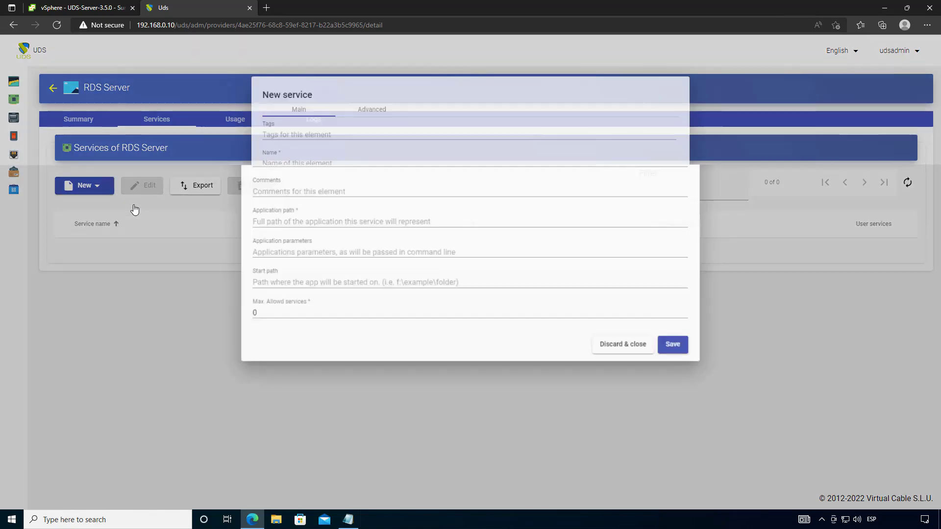
# - Name the service LibreOffice Writter and paste the swriter.exe path copied from Notepad
pyautogui.click(288, 162)
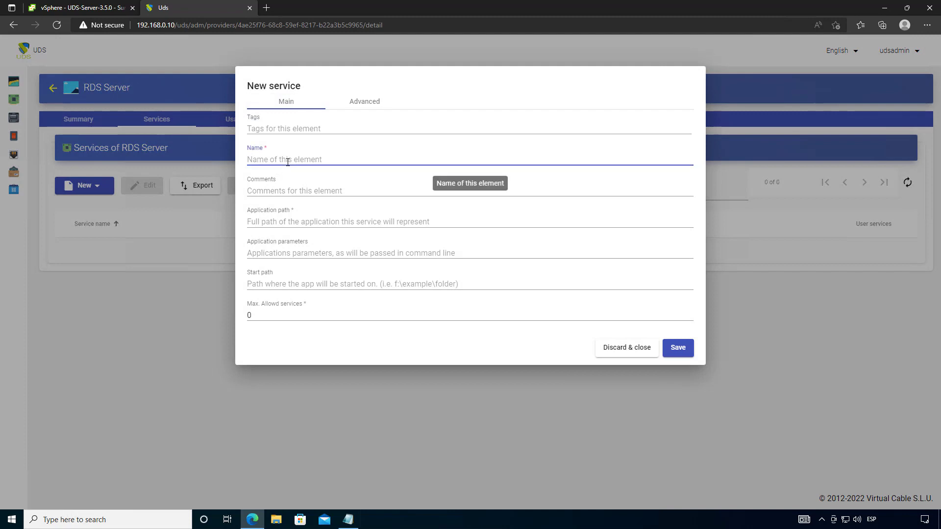
pyautogui.write('Libro')
pyautogui.write('p')
pyautogui.write('o')
pyautogui.write('ffice Writter')
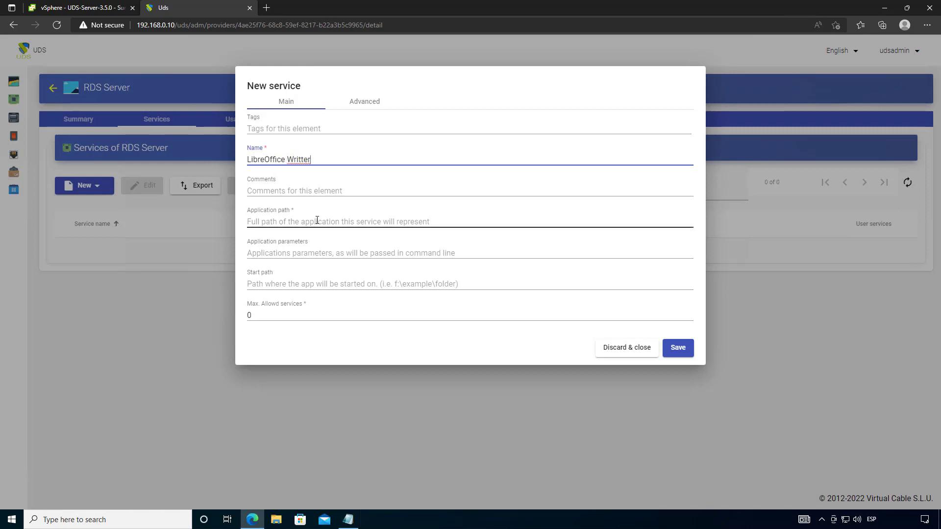
pyautogui.click(317, 222)
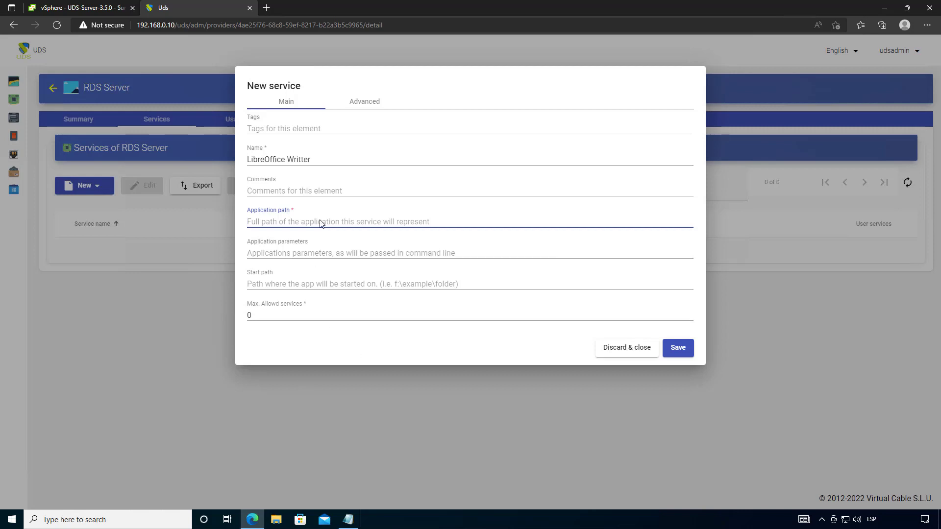
pyautogui.click(348, 520)
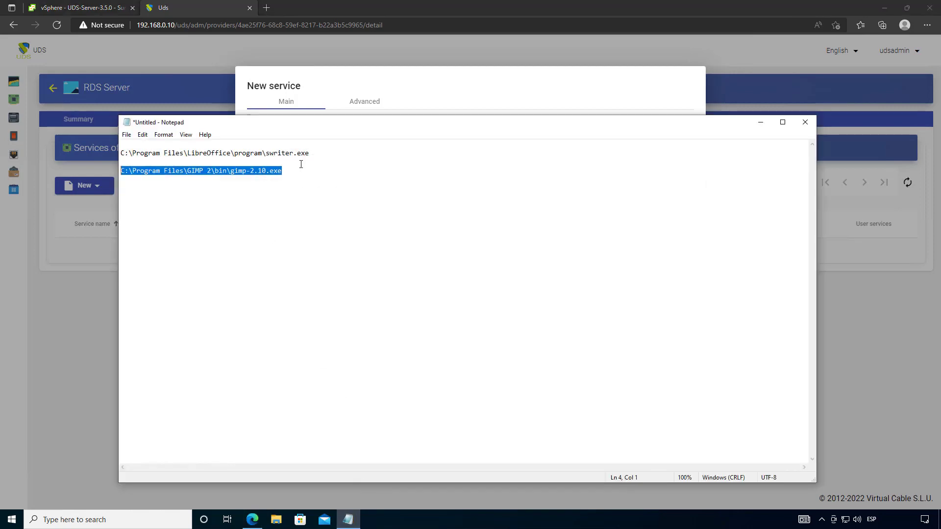
pyautogui.moveTo(313, 155); pyautogui.dragTo(120, 154)
pyautogui.rightClick(190, 168)
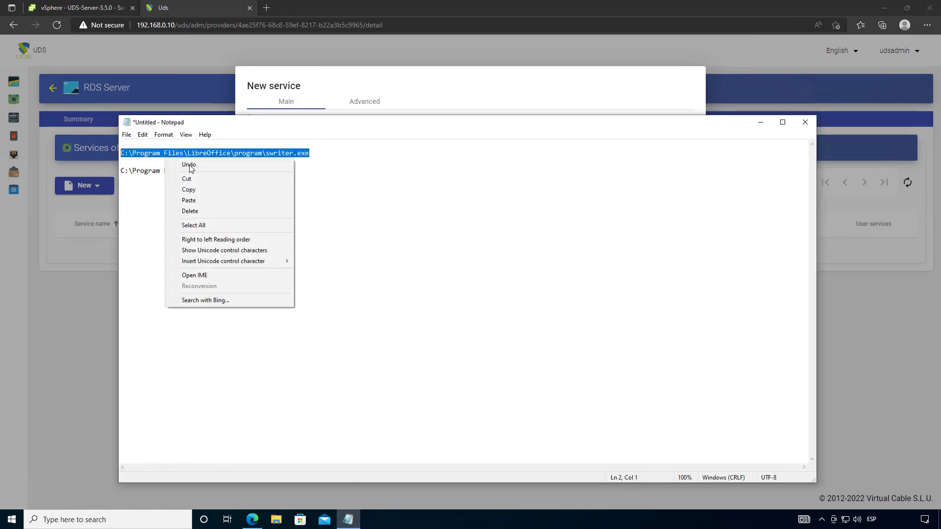
pyautogui.click(188, 189)
pyautogui.click(374, 89)
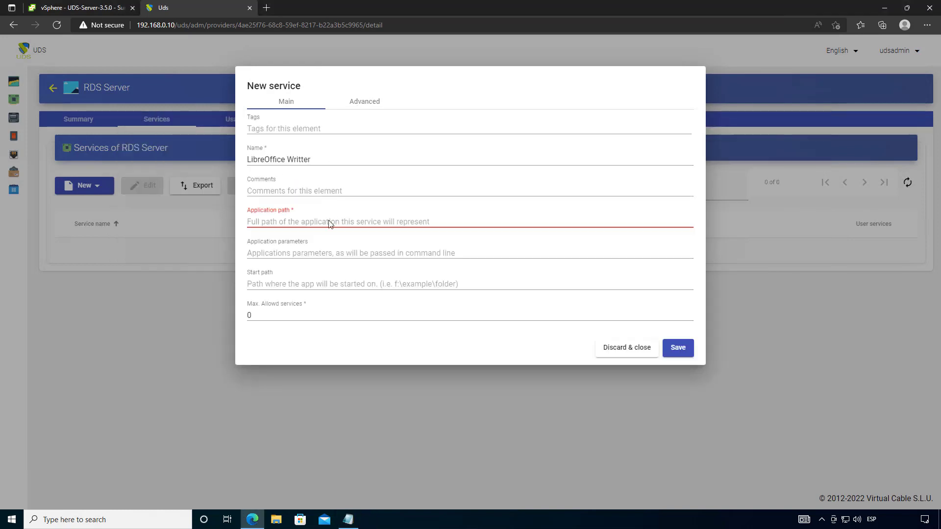
pyautogui.click(330, 224)
pyautogui.hotkey('ctrl', 'v')
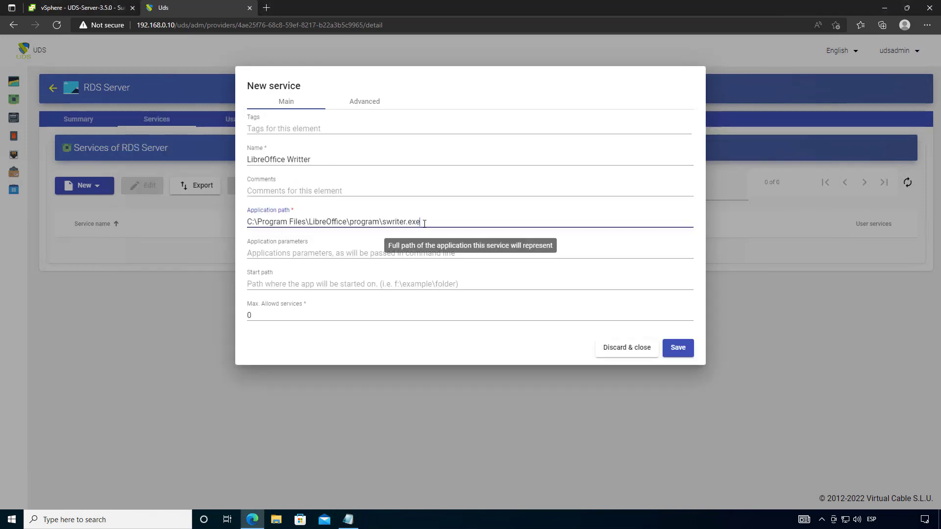
pyautogui.doubleClick(393, 221)
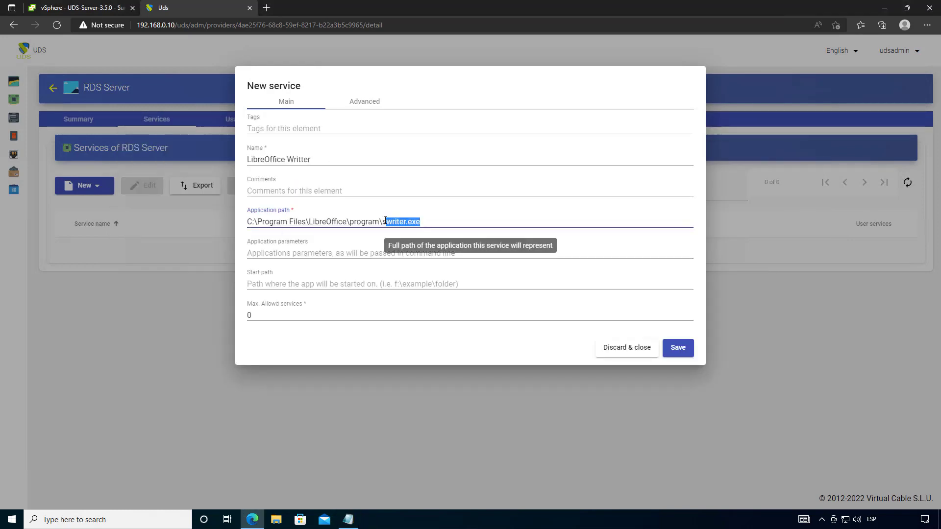
pyautogui.click(428, 224)
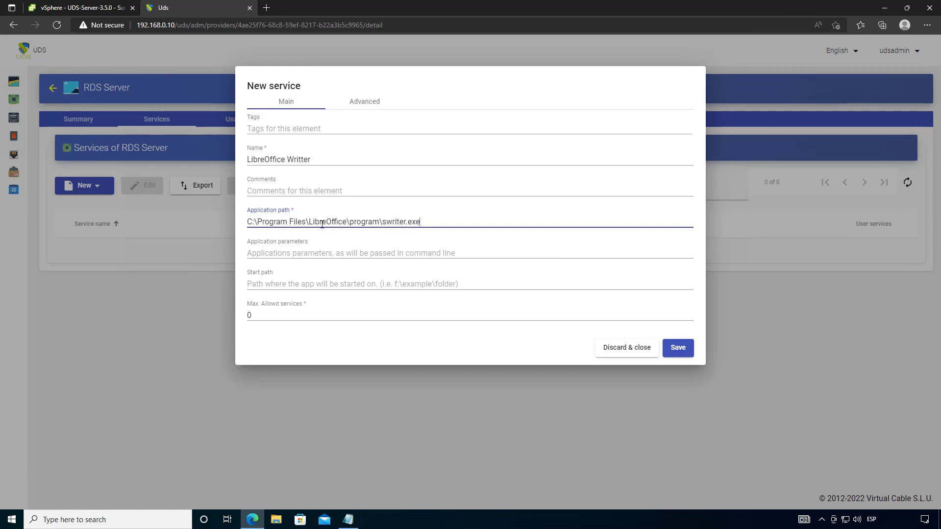
pyautogui.moveTo(309, 221); pyautogui.dragTo(432, 224)
# - Check the advanced options and unlimited maximum services, then save the service
pyautogui.click(364, 101)
pyautogui.click(288, 103)
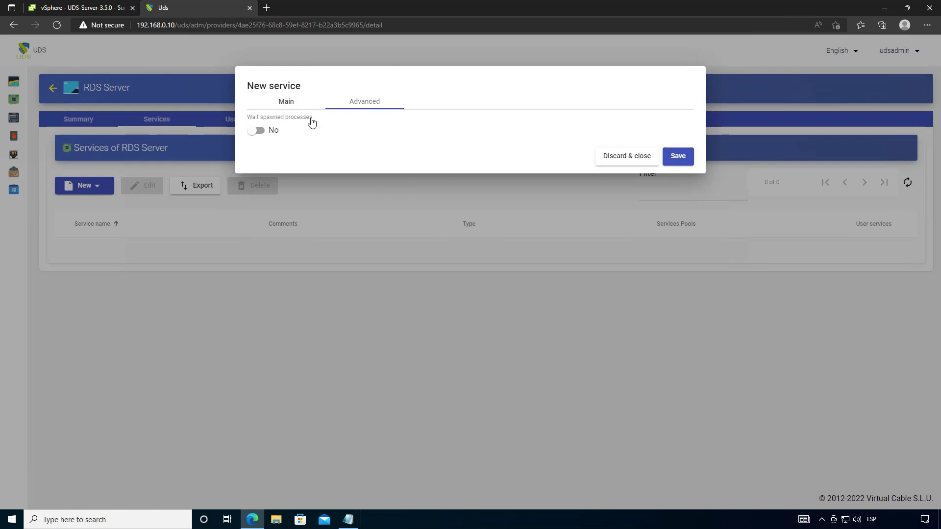
pyautogui.click(285, 314)
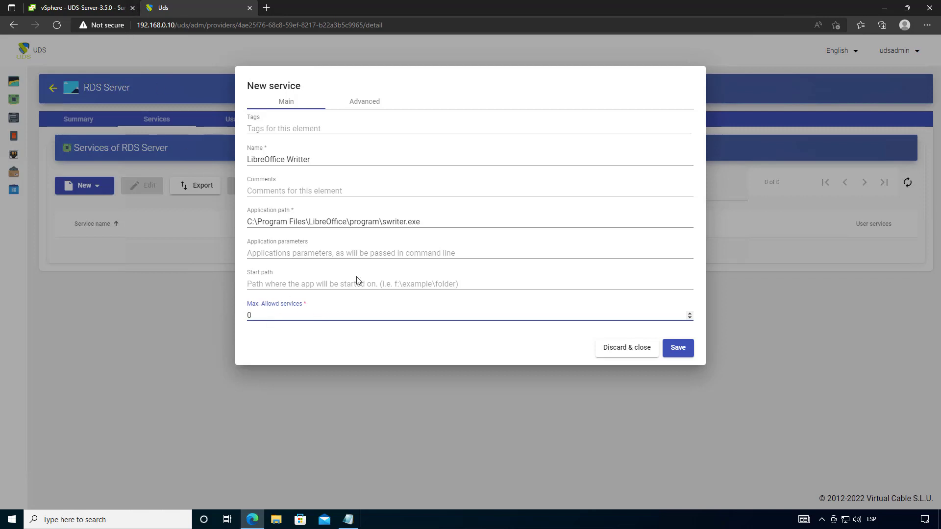
pyautogui.click(685, 350)
pyautogui.click(85, 185)
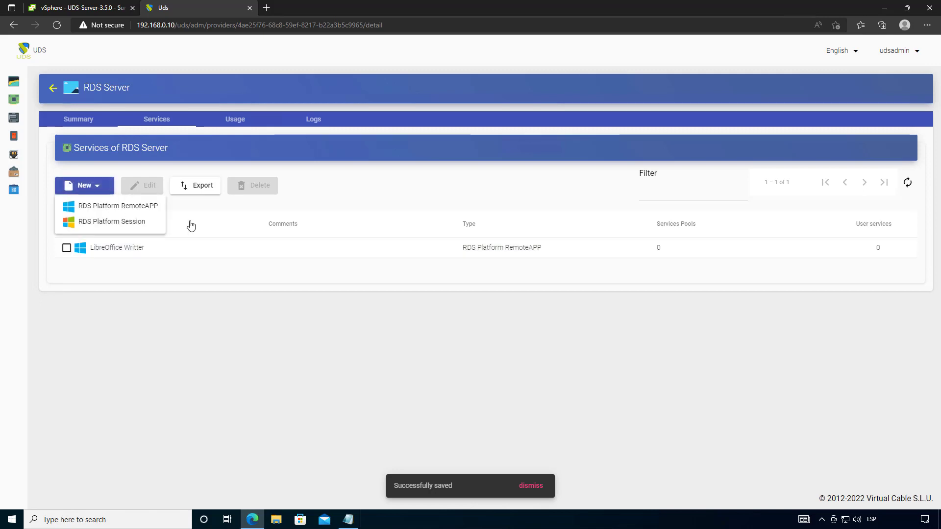
# - Create and save a RemoteAPP service named GIMP with the gimp-2.10.exe path from Notepad
pyautogui.click(125, 210)
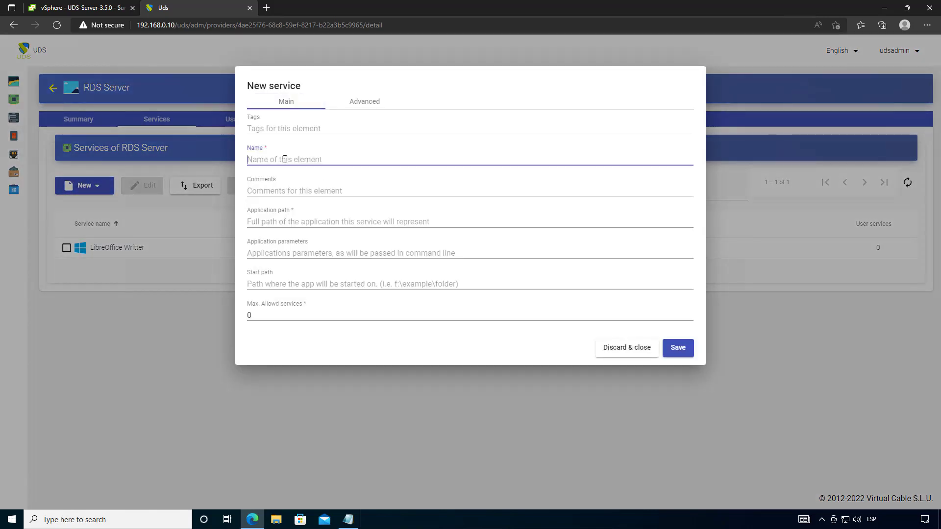
pyautogui.write('GIMP')
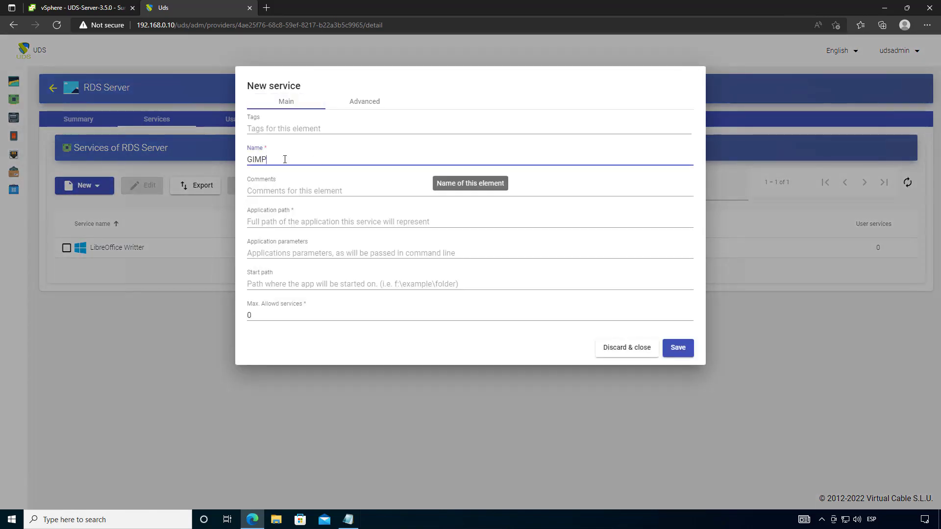
pyautogui.click(294, 219)
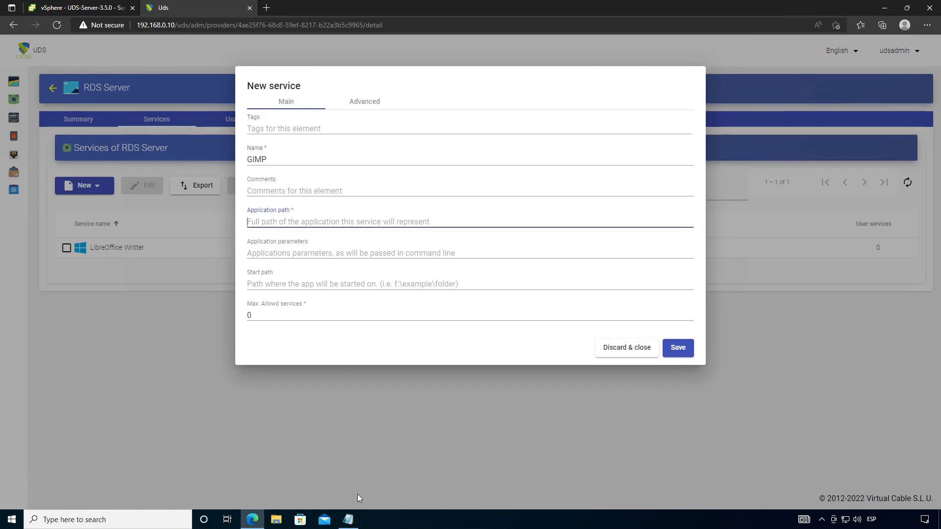
pyautogui.click(348, 519)
pyautogui.moveTo(282, 171); pyautogui.dragTo(142, 175)
pyautogui.rightClick(141, 176)
pyautogui.click(204, 208)
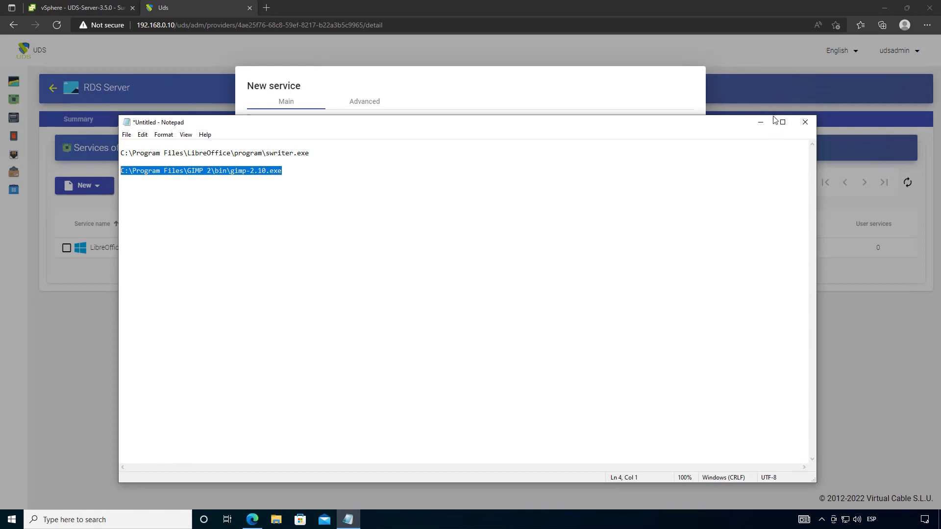
pyautogui.click(761, 126)
pyautogui.hotkey('ctrl', 'v')
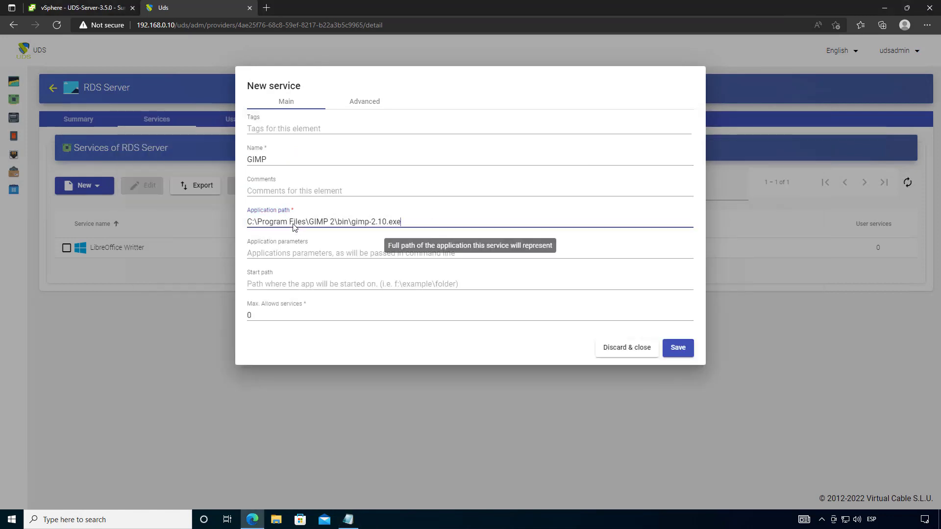
pyautogui.click(384, 339)
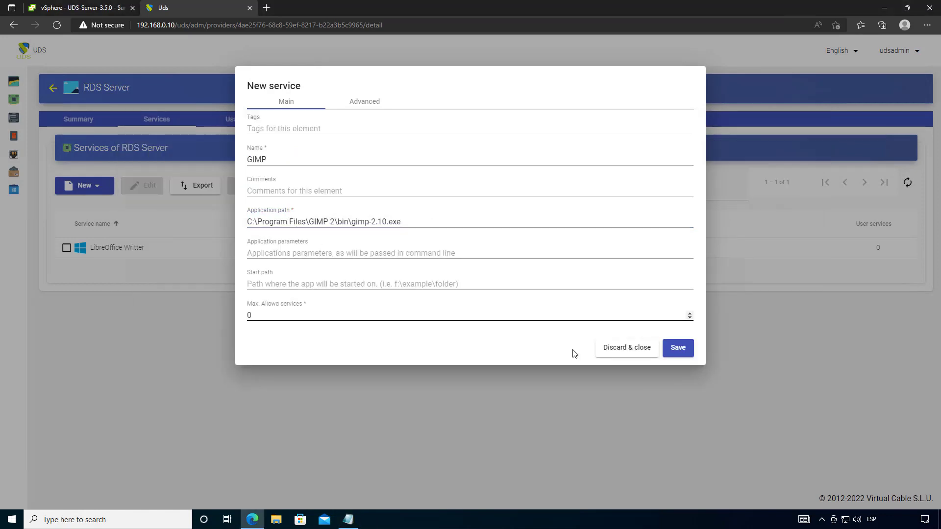
pyautogui.click(677, 353)
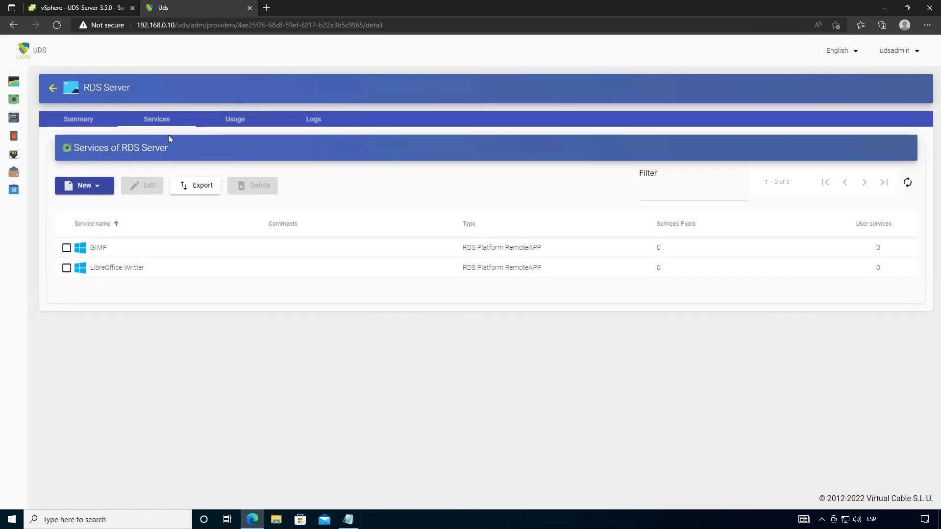
# - Start adding an Active Directory authenticator on the Authenticators page
pyautogui.click(14, 118)
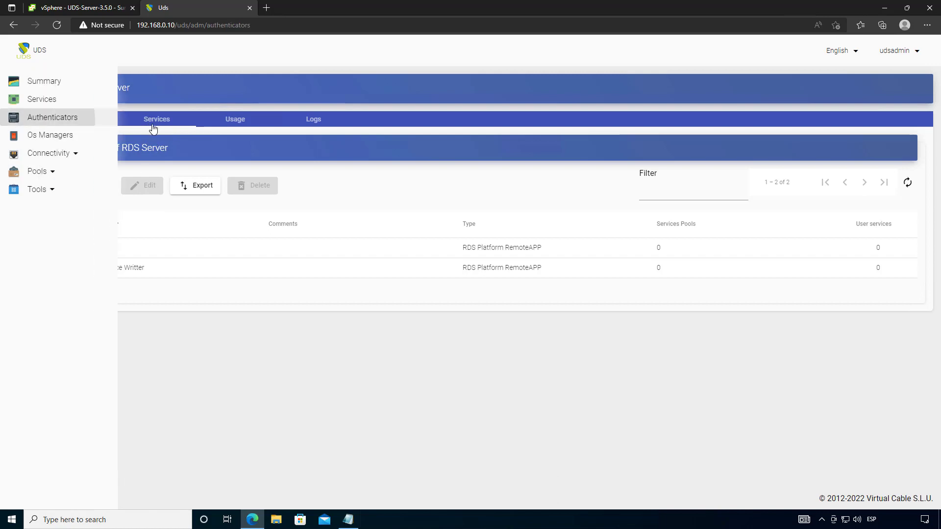
pyautogui.click(89, 128)
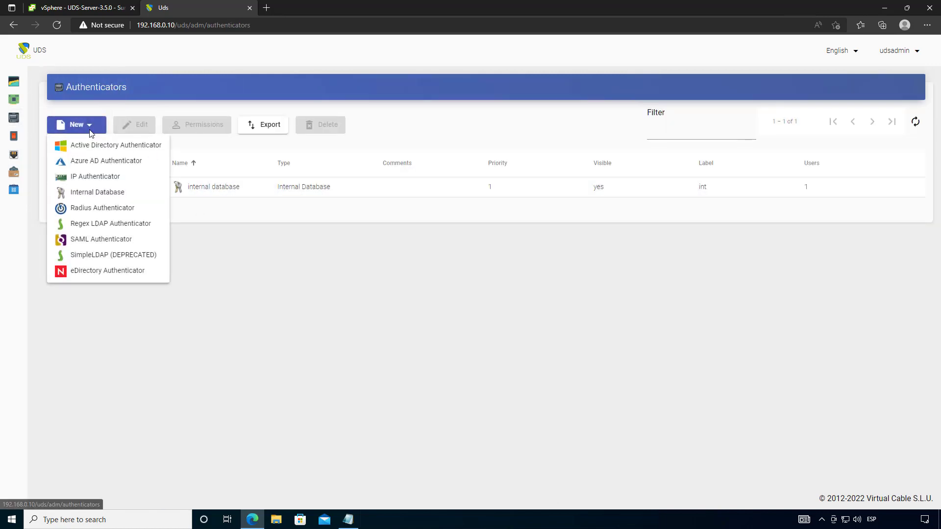
pyautogui.click(149, 147)
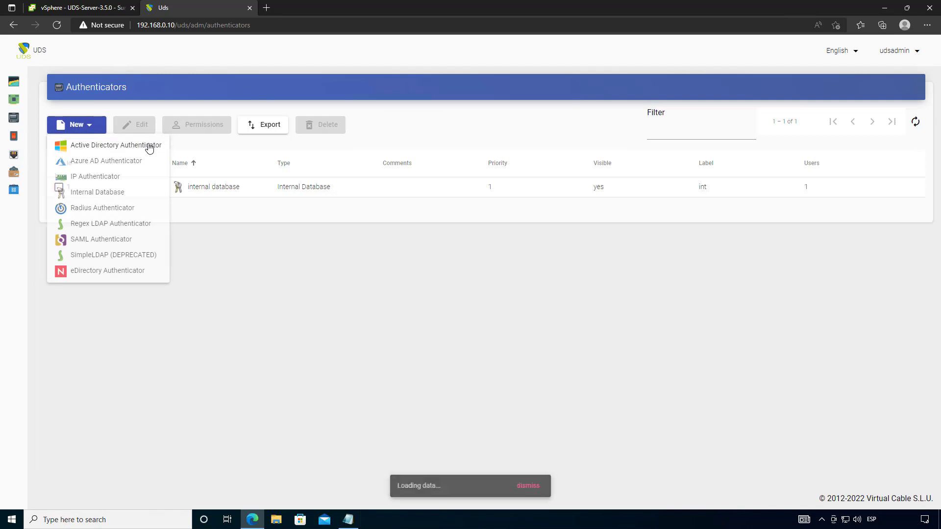
# - Enter name AD, label ad and Active Directory host 192.168.0.60
pyautogui.click(278, 169)
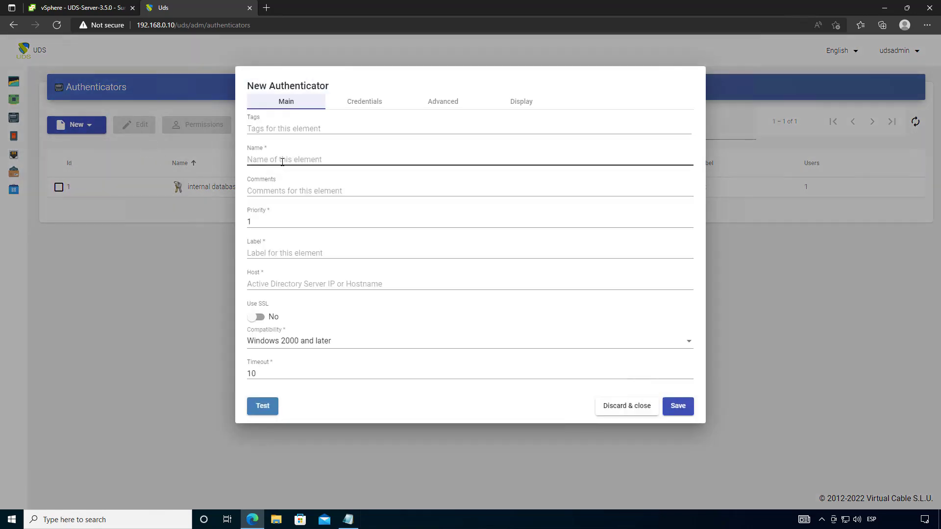
pyautogui.click(294, 159)
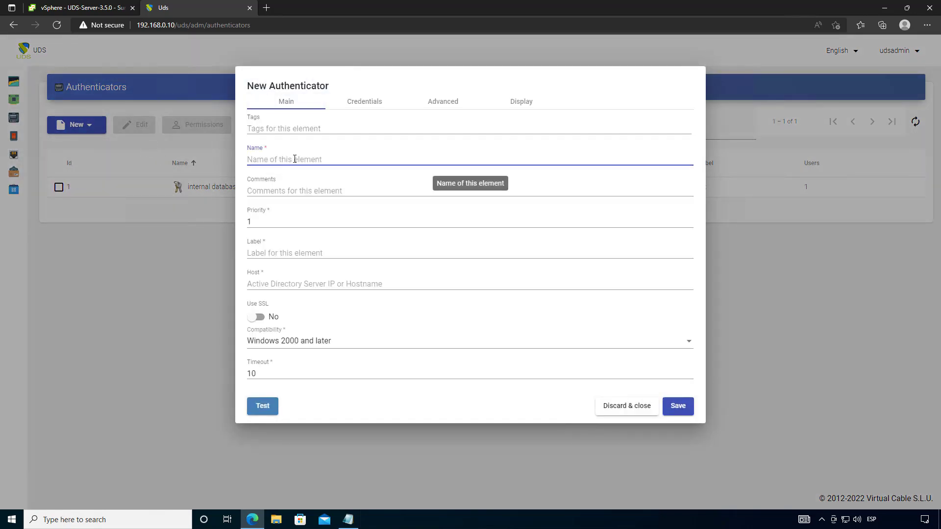
pyautogui.write('AD')
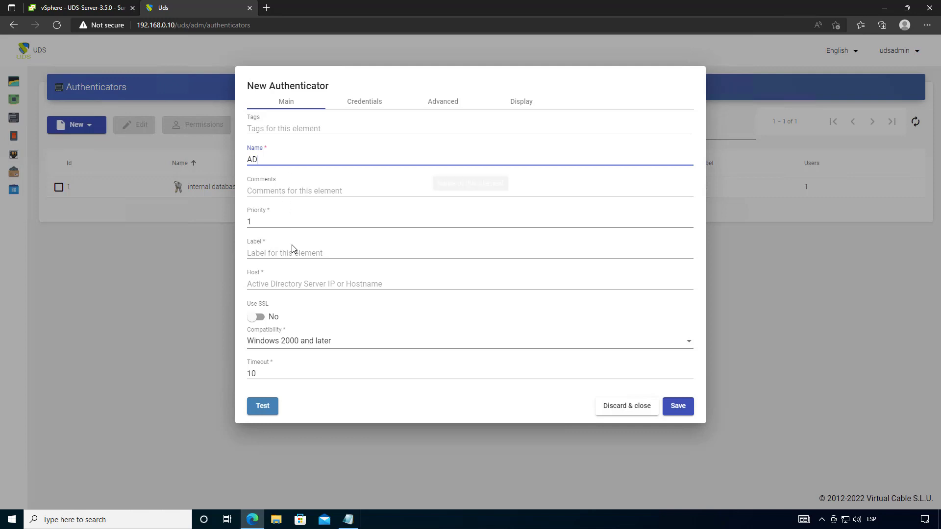
pyautogui.click(296, 251)
pyautogui.write('ad')
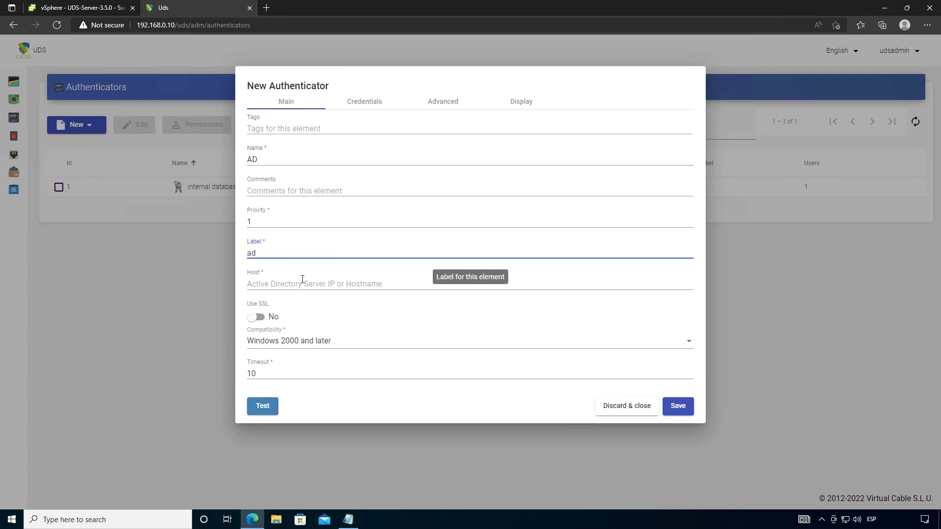
pyautogui.click(307, 284)
pyautogui.write('1')
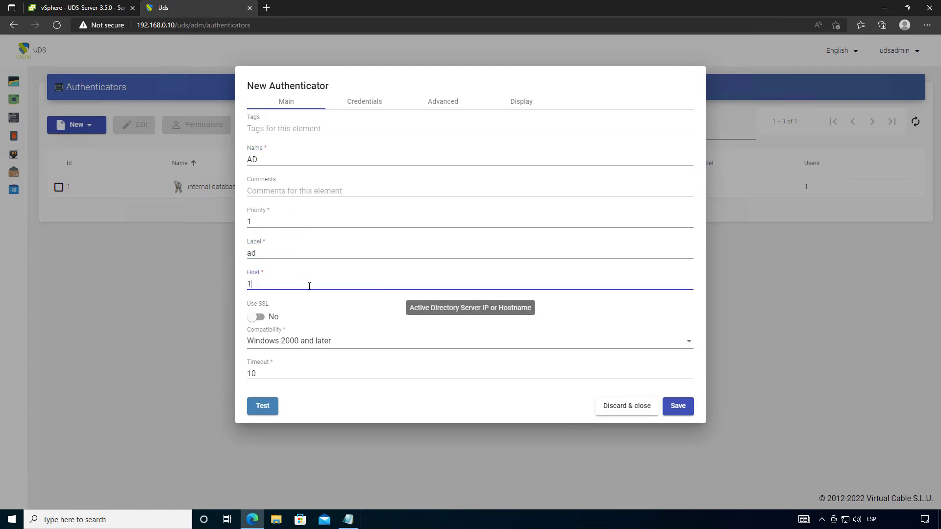
pyautogui.write('92.168.0.60')
pyautogui.moveTo(202, 285); pyautogui.dragTo(299, 298)
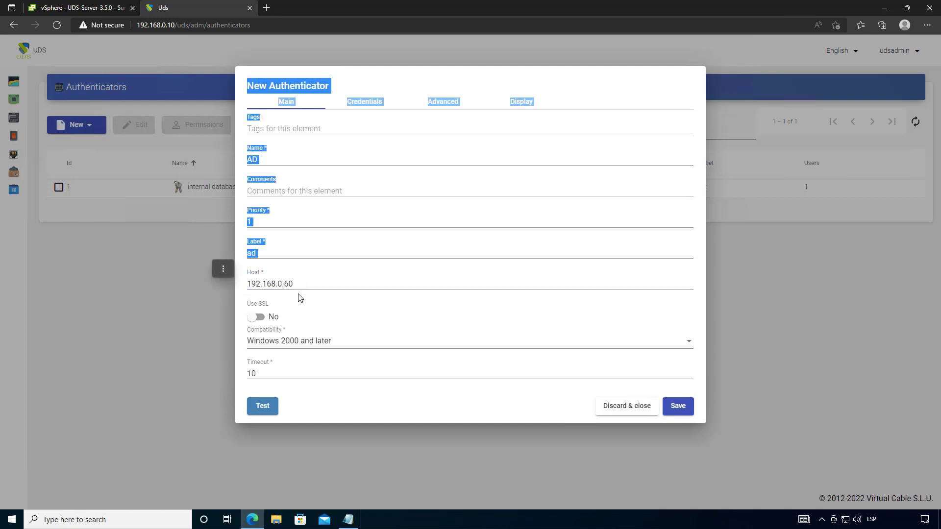
pyautogui.click(303, 293)
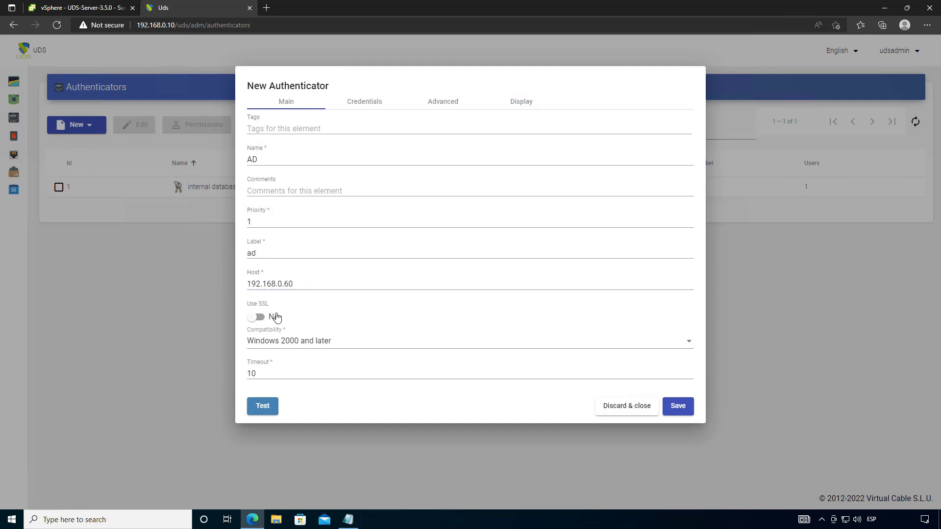
pyautogui.click(370, 107)
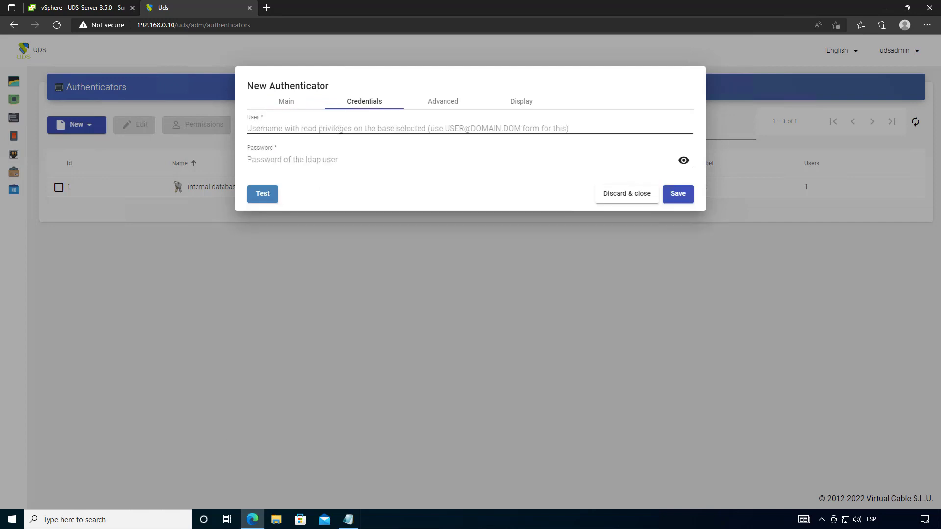
# - Enter the domain administrator's user name and password on the AD authenticator's Credentials tab
pyautogui.click(341, 130)
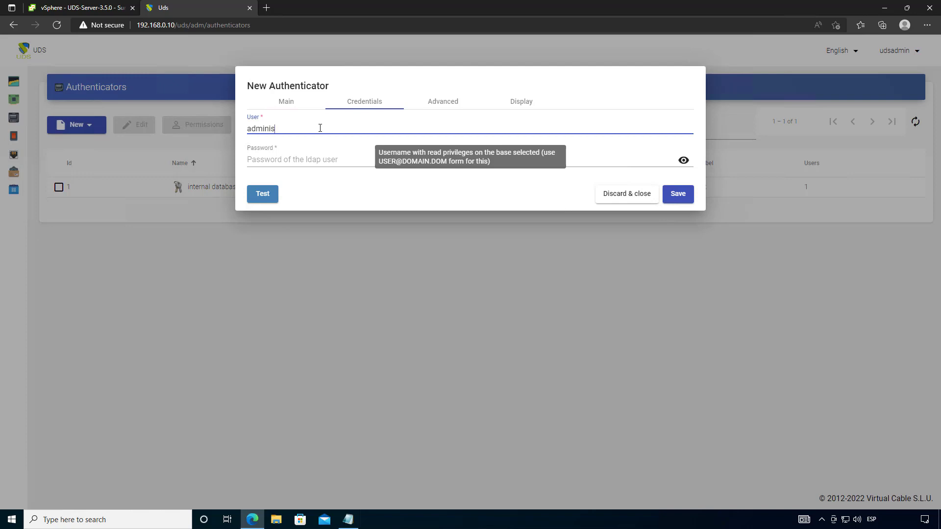
pyautogui.click(288, 160)
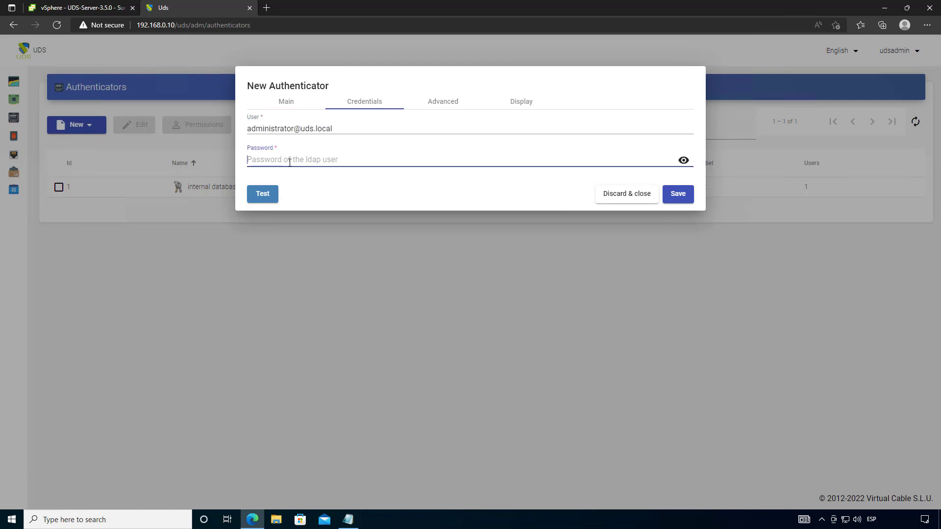
pyautogui.write('*')
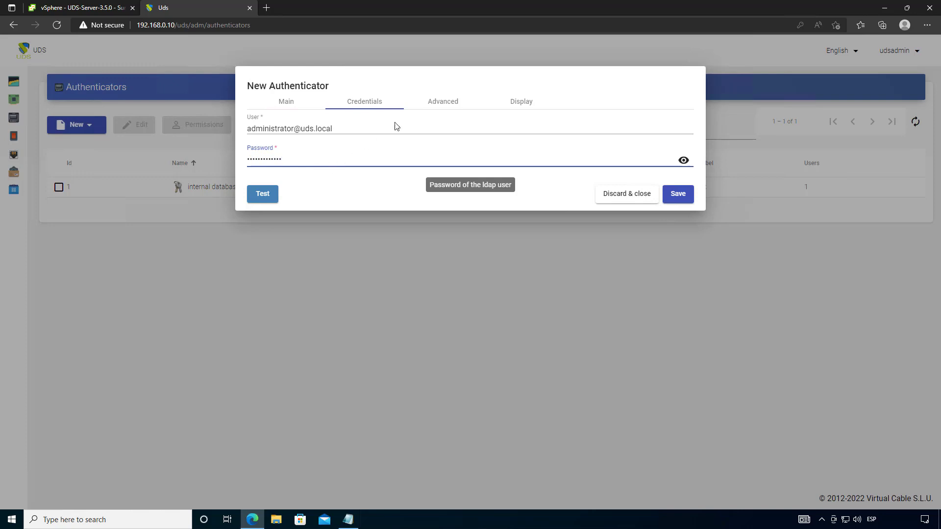
# - Review the Advanced and Display tabs, test the Active Directory connection, and save the authenticator
pyautogui.click(442, 103)
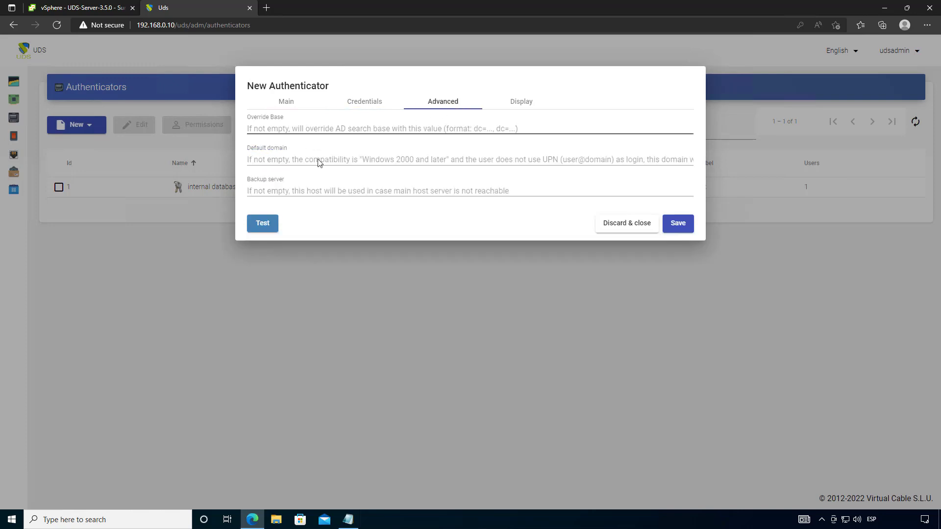
pyautogui.click(520, 102)
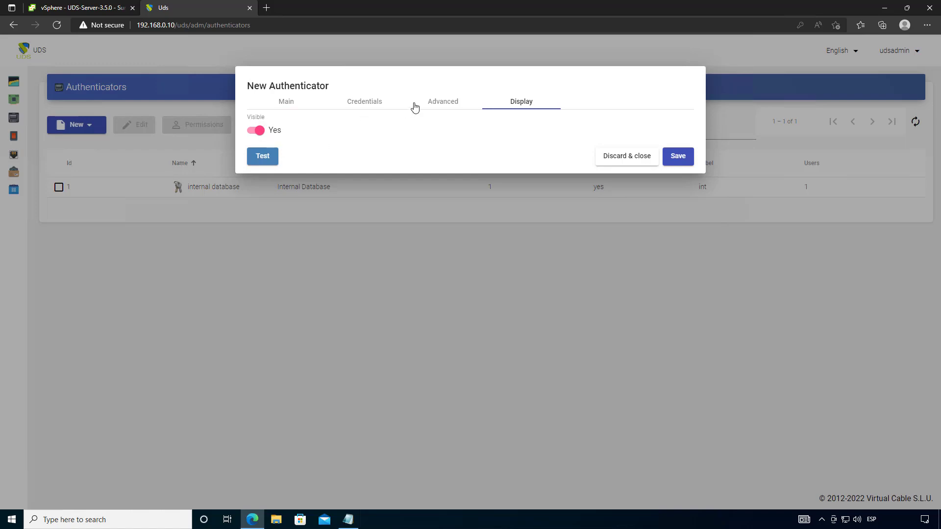
pyautogui.click(265, 158)
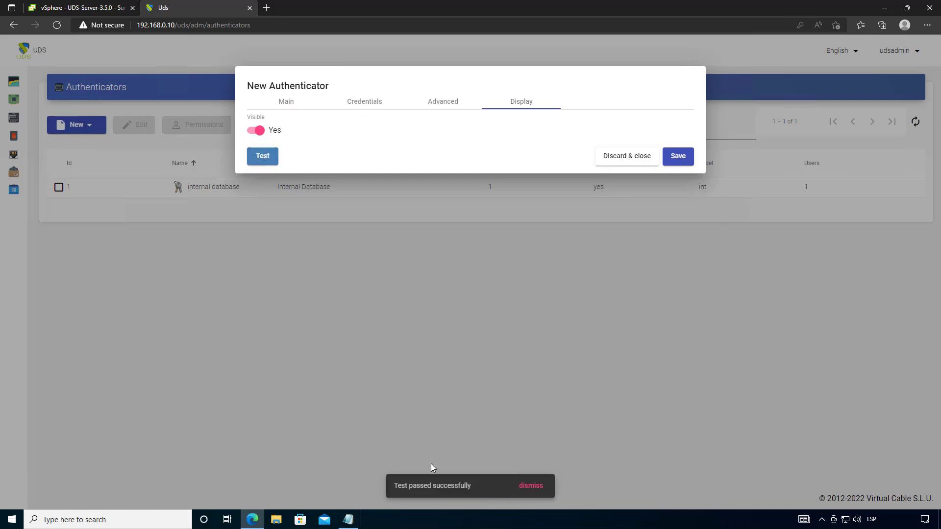
pyautogui.click(679, 156)
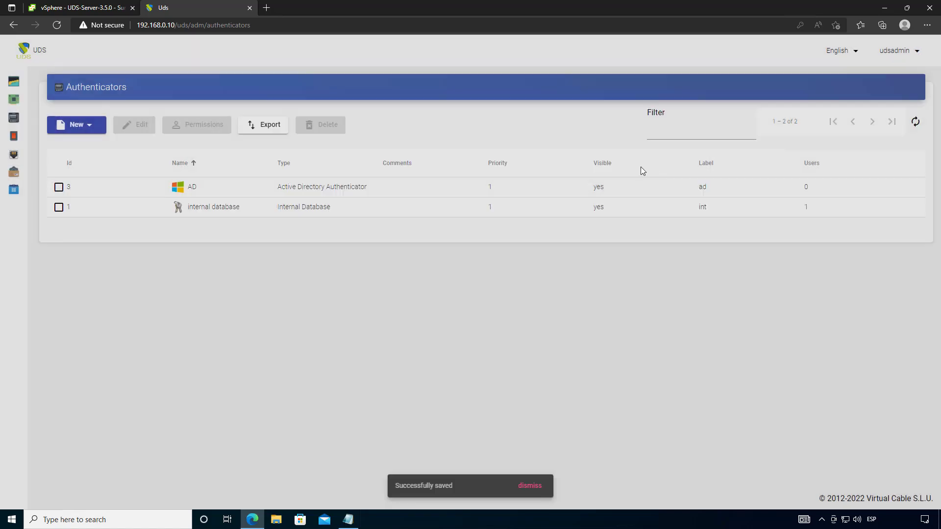
# - Open the AD authenticator's Groups and start adding a new group
pyautogui.click(201, 187)
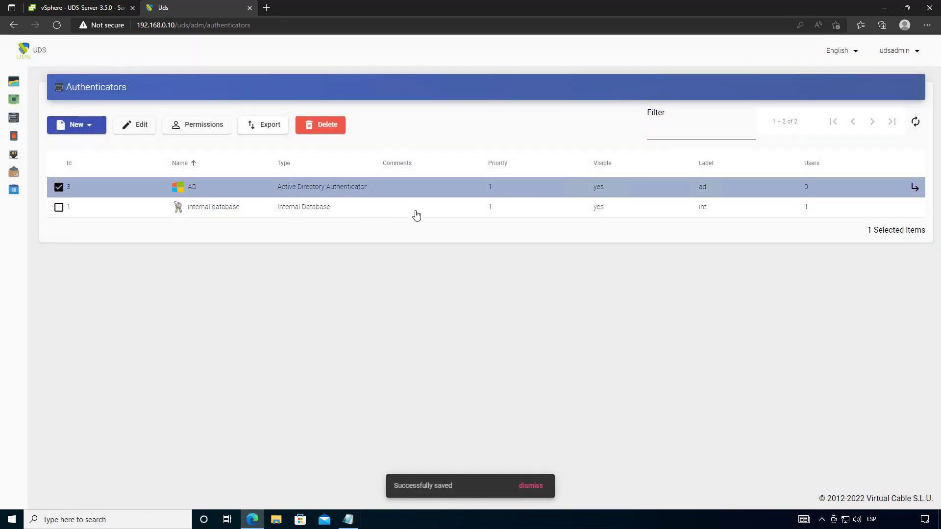
pyautogui.click(913, 187)
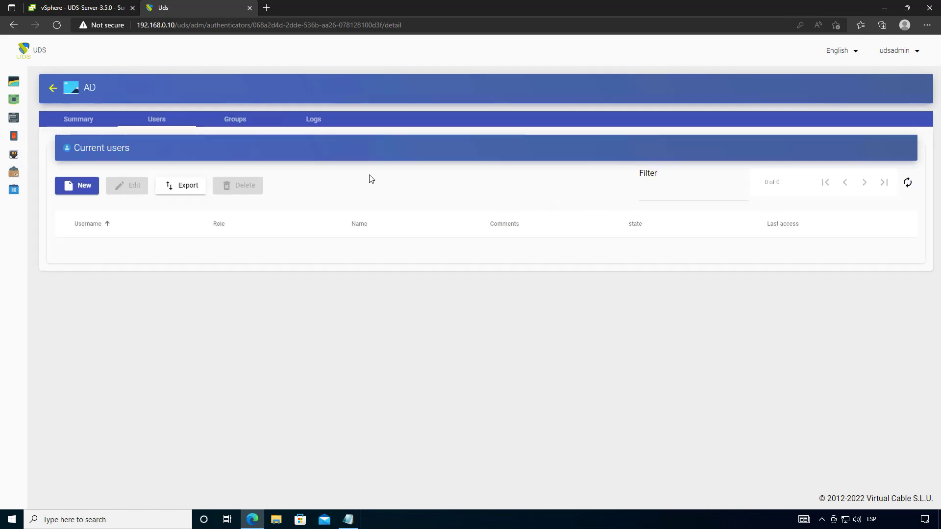
pyautogui.click(245, 123)
pyautogui.click(96, 190)
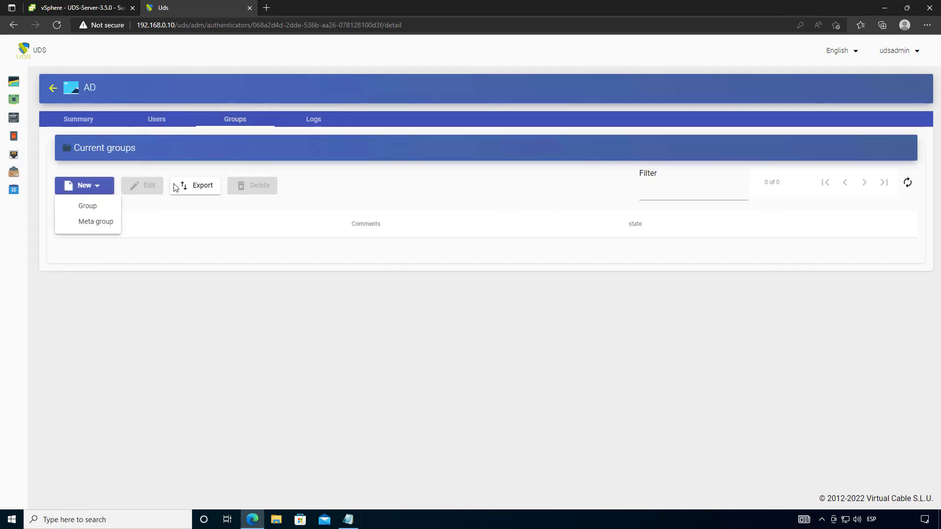
pyautogui.click(87, 205)
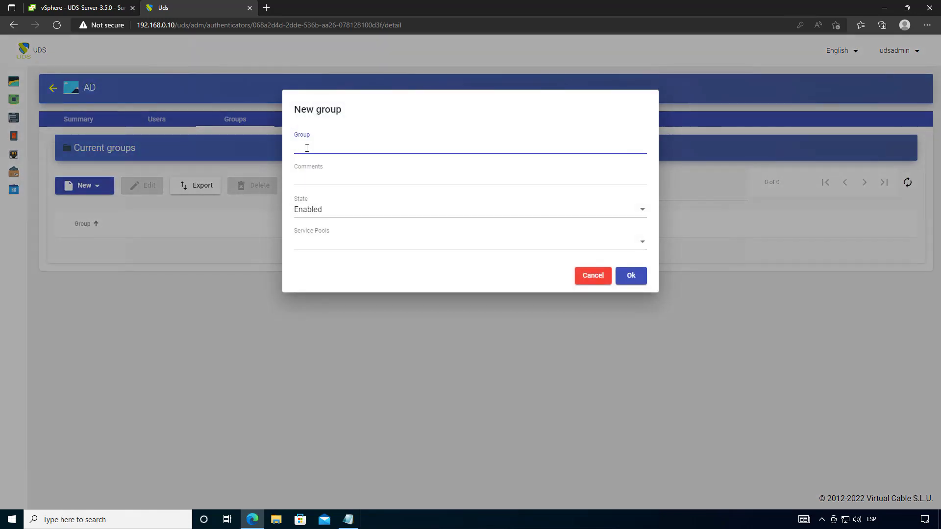
# - Pick the UDS directory group and add it, then return to the authenticators list
pyautogui.write('U')
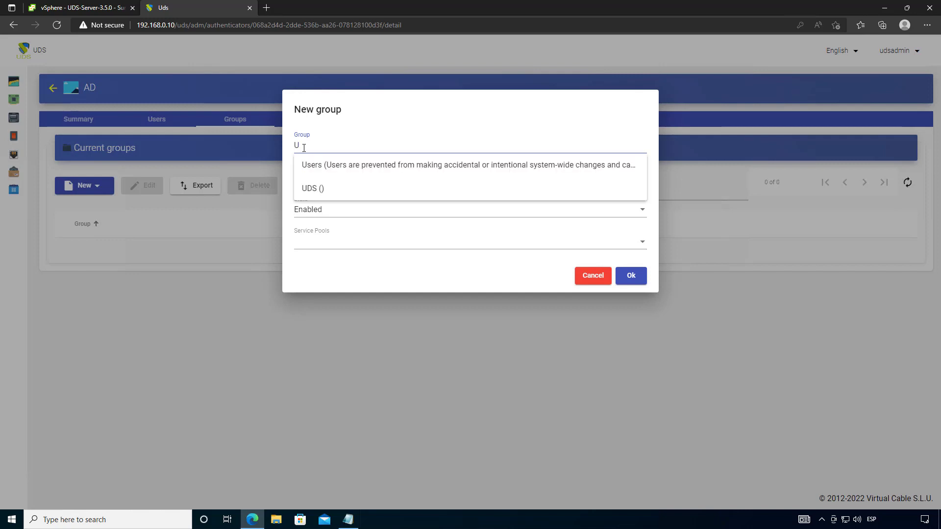
pyautogui.click(332, 196)
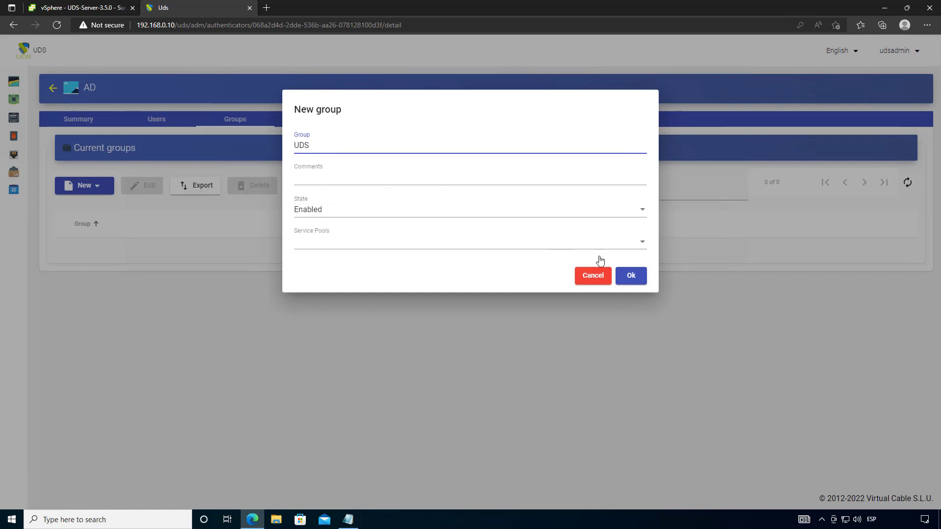
pyautogui.click(635, 277)
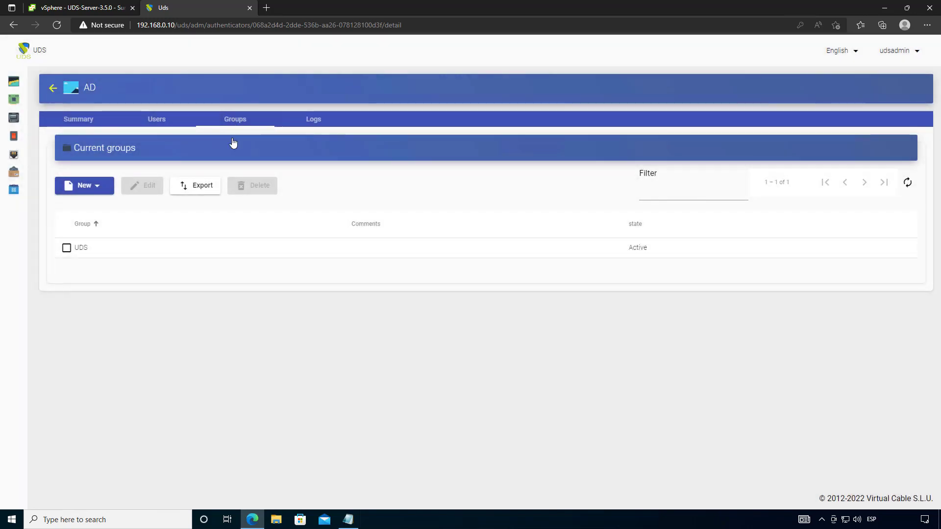
pyautogui.click(166, 121)
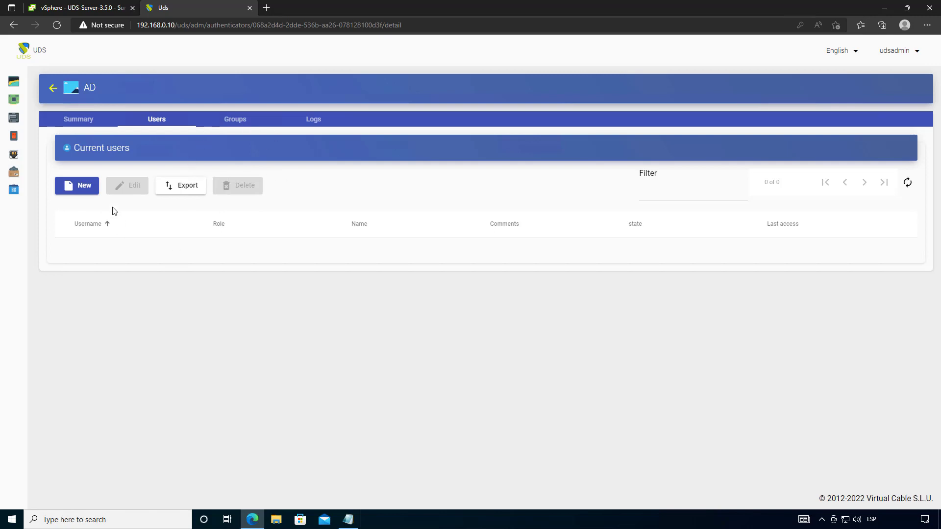
pyautogui.click(53, 89)
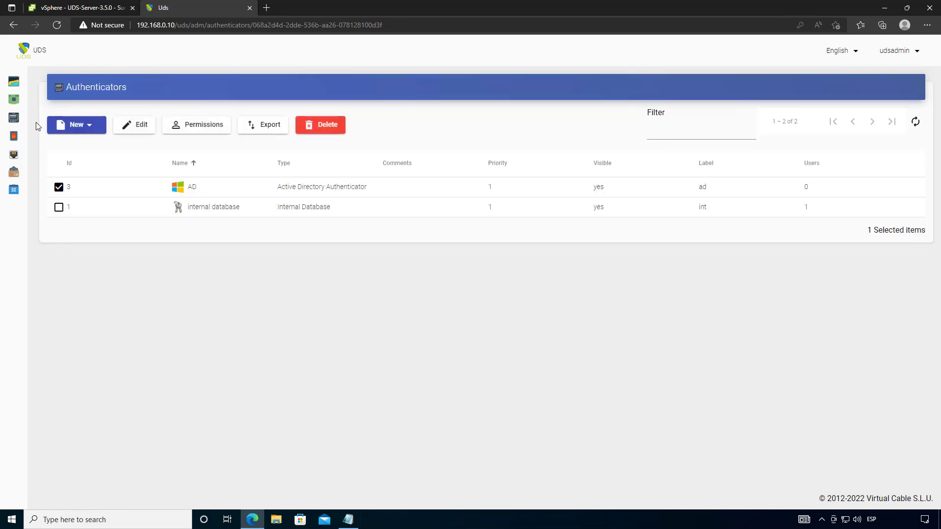
# - Add a new RDS OS Manager named 'RDS OS Manager' with Max. session time 24, and save
pyautogui.click(31, 140)
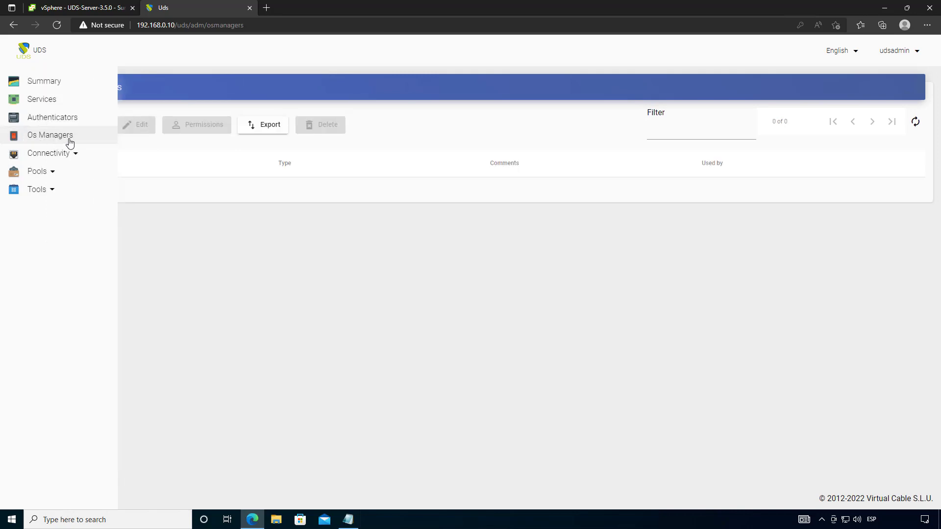
pyautogui.click(83, 128)
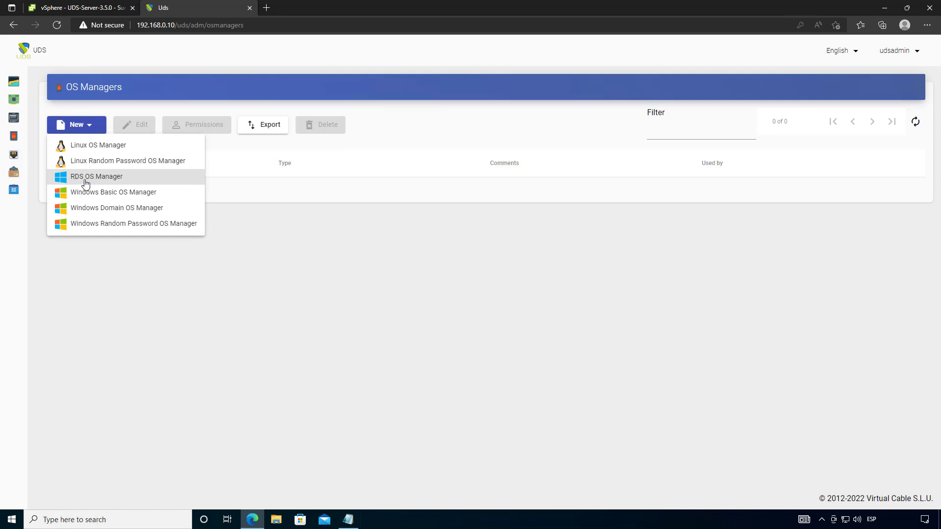
pyautogui.click(112, 178)
pyautogui.click(250, 141)
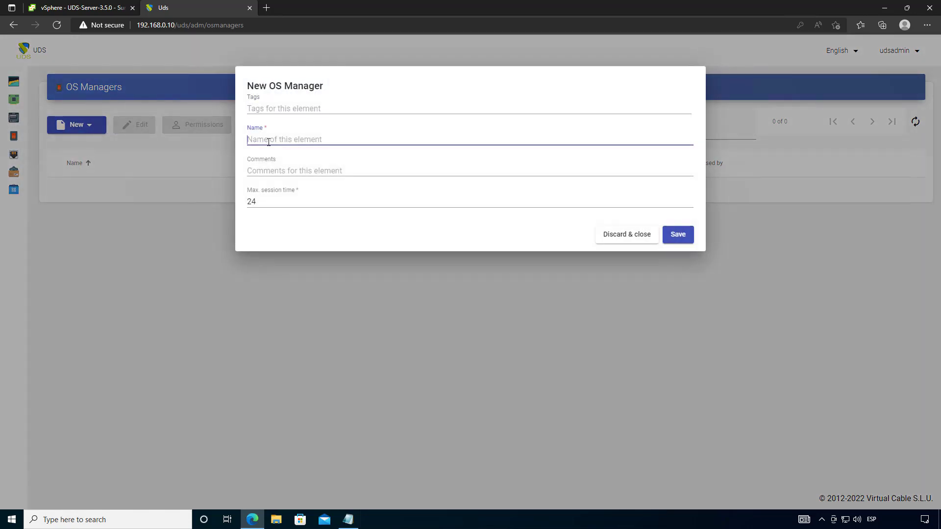
pyautogui.write('RDS OS Manager')
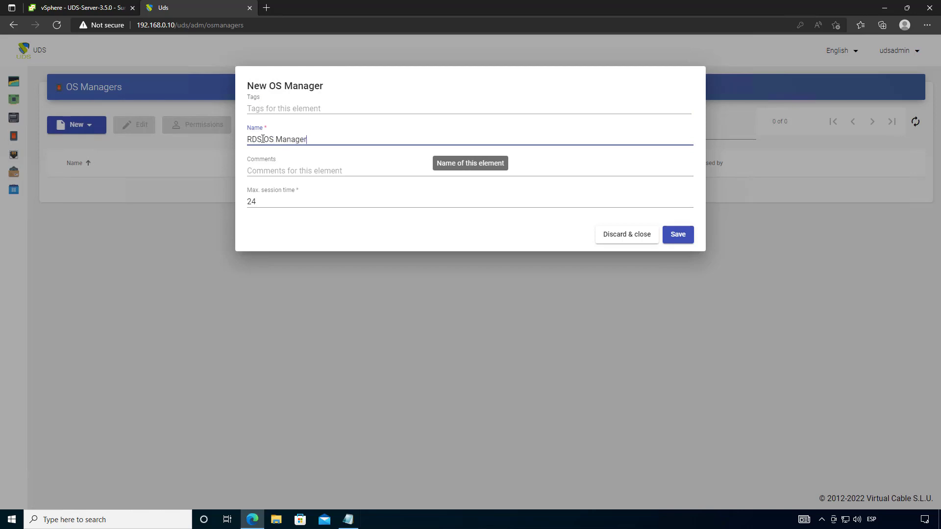
pyautogui.click(281, 227)
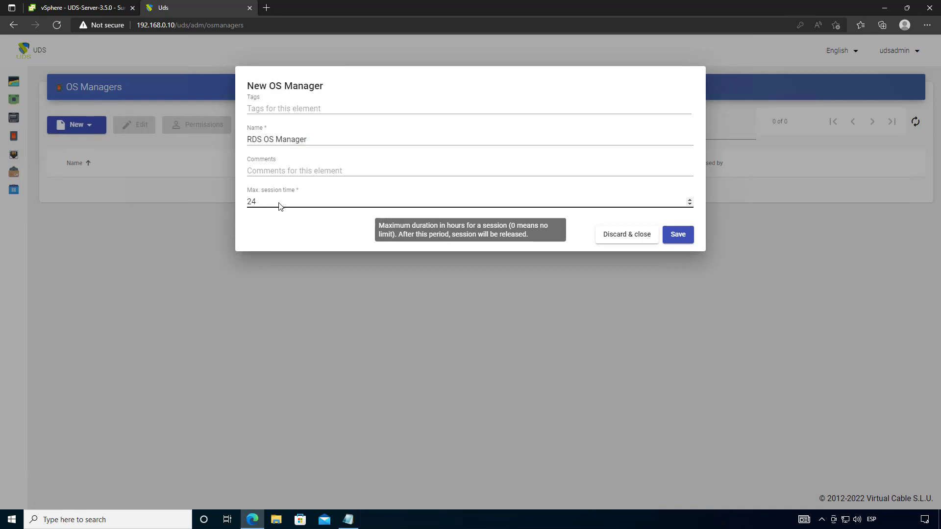
pyautogui.click(279, 202)
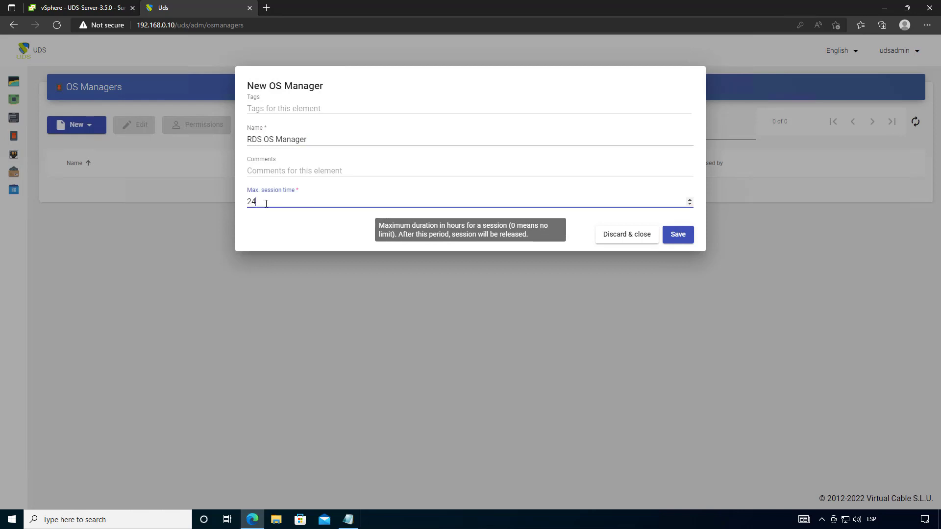
pyautogui.doubleClick(248, 201)
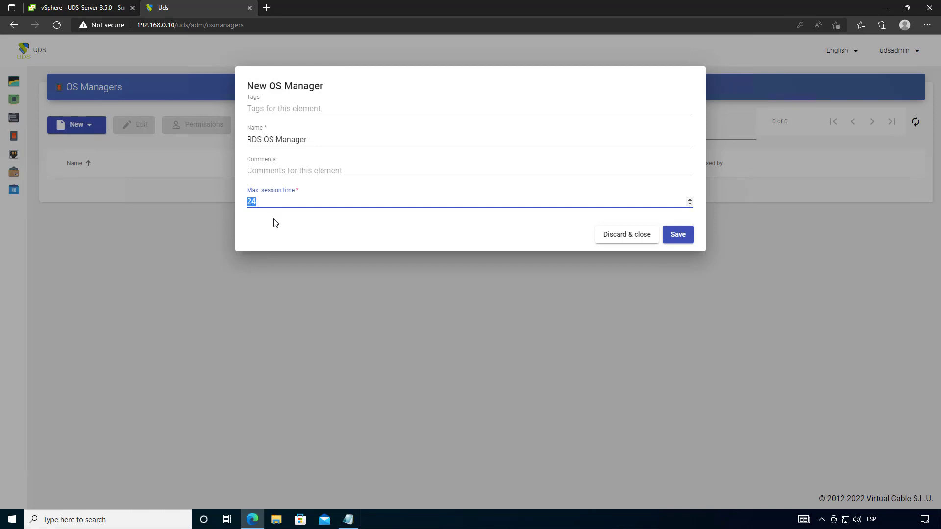
pyautogui.click(274, 221)
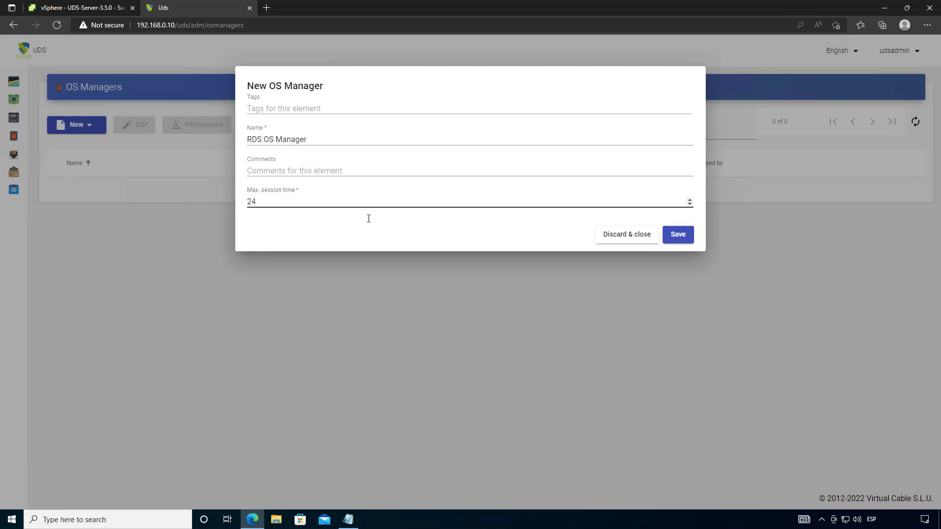
pyautogui.click(679, 236)
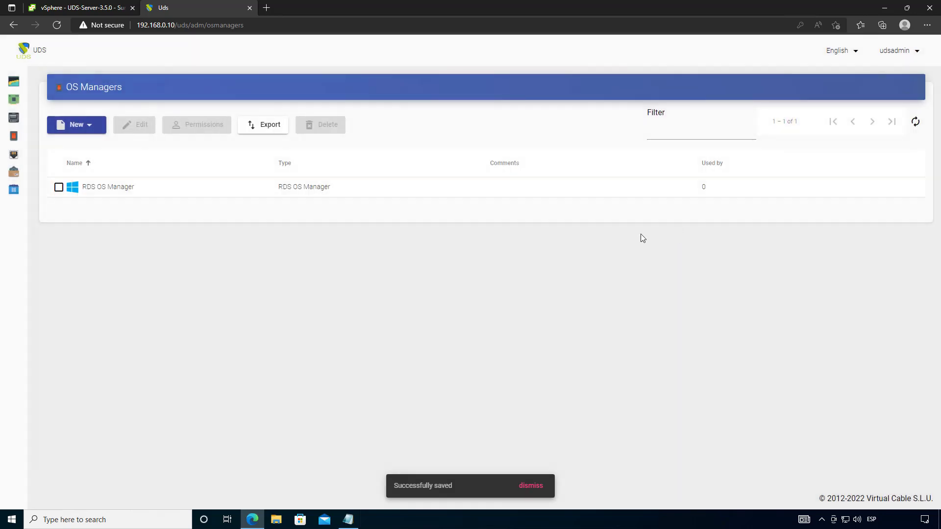
# - Go to Connectivity > Transports and start a new Direct RDS for vApps transport
pyautogui.click(22, 155)
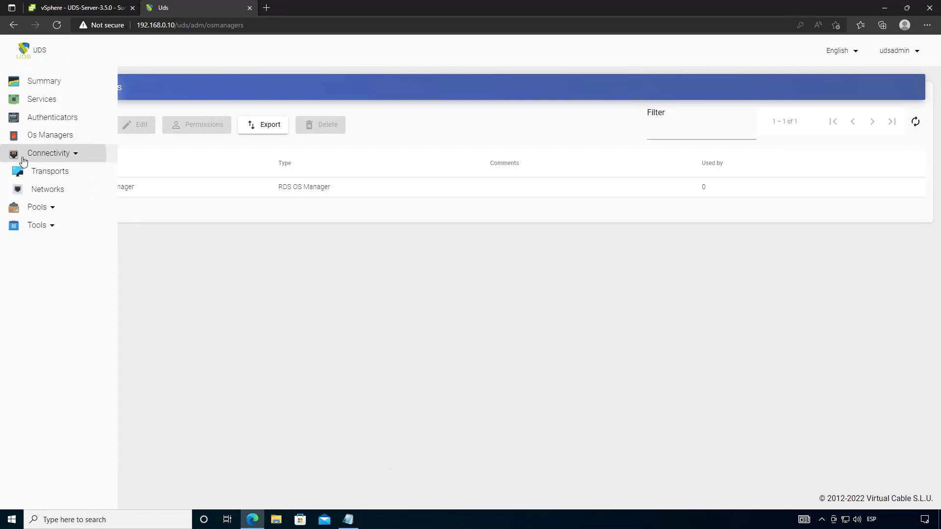
pyautogui.click(49, 174)
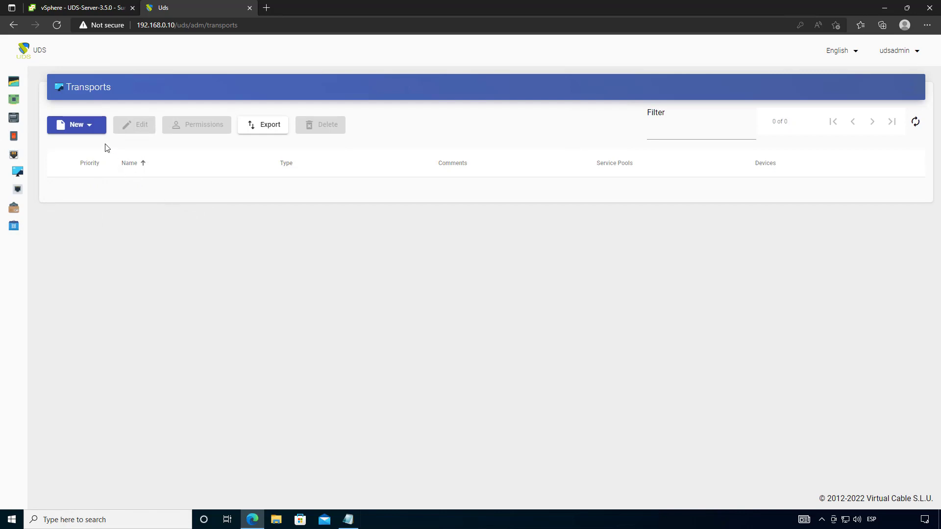
pyautogui.click(84, 131)
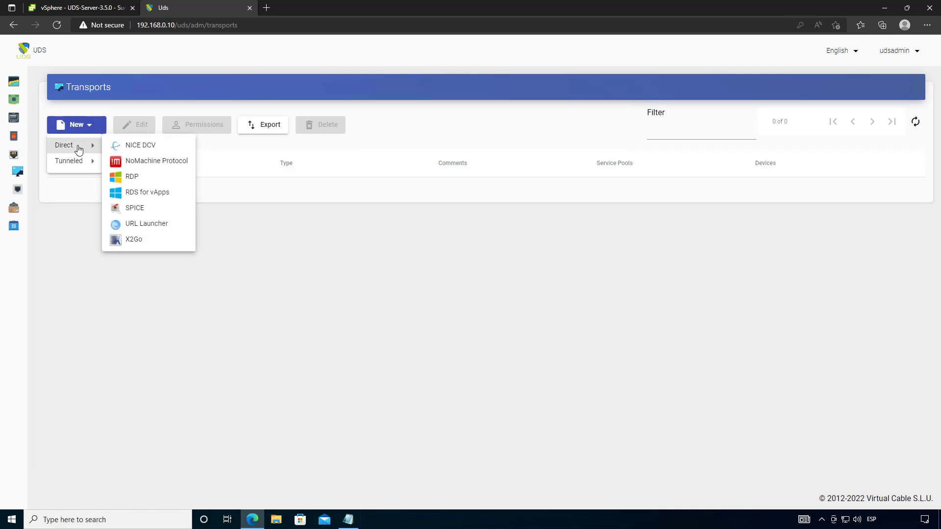
pyautogui.moveTo(84, 163)
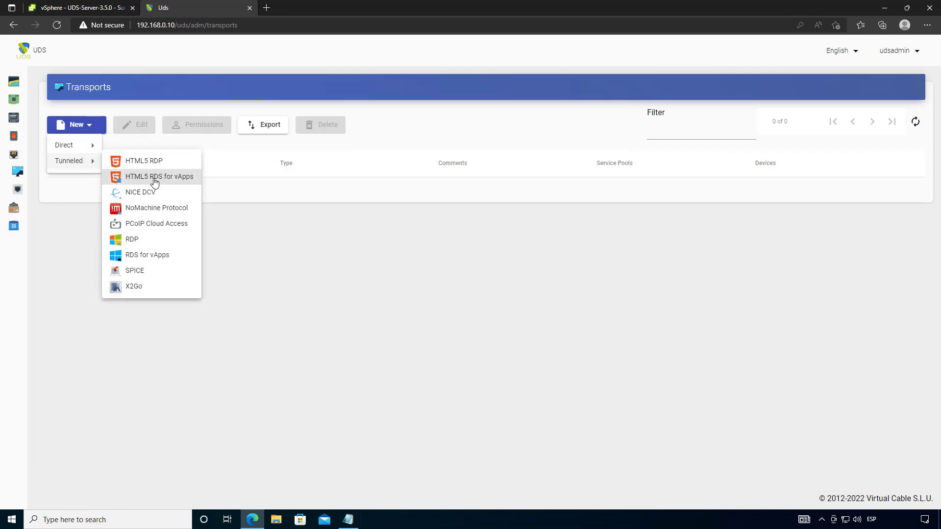
pyautogui.moveTo(78, 147)
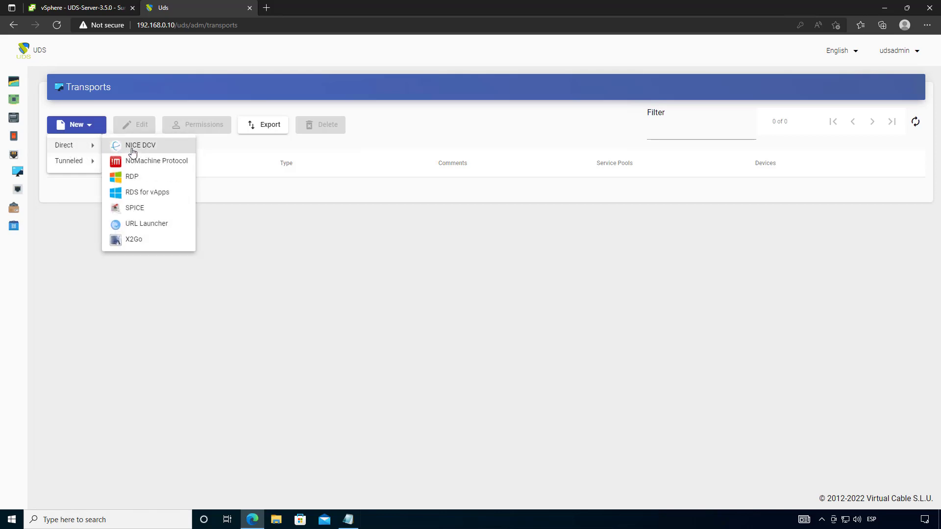
pyautogui.click(133, 195)
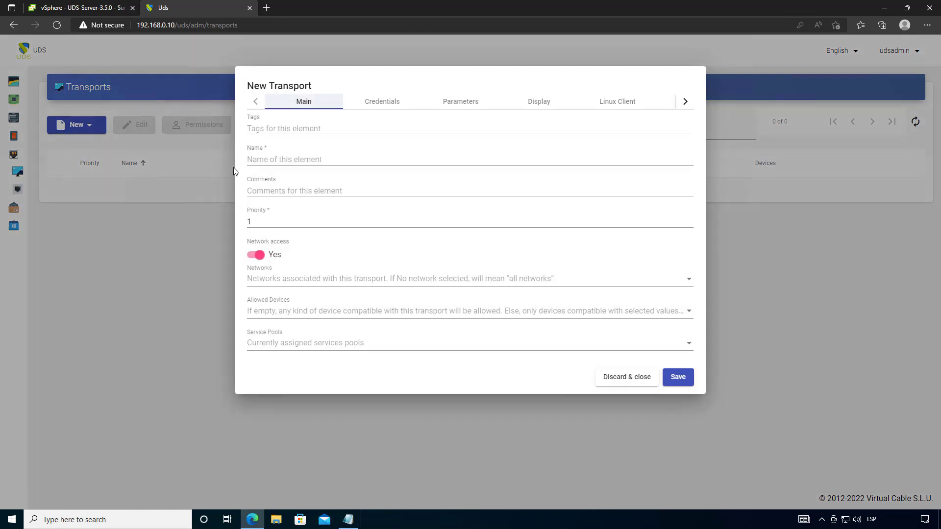
# - Name the transport 'RDS Direct' and keep its priority at 1
pyautogui.click(276, 160)
pyautogui.write('RDS Direct')
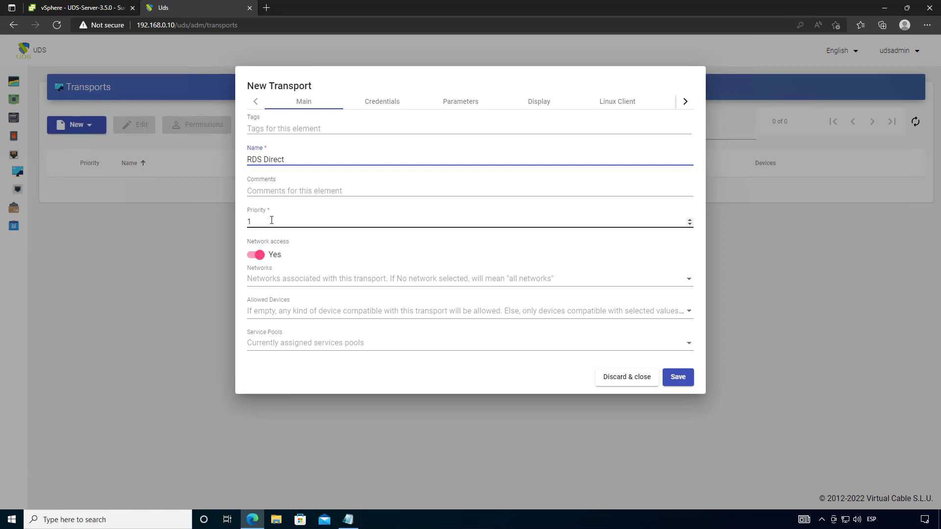
pyautogui.click(271, 221)
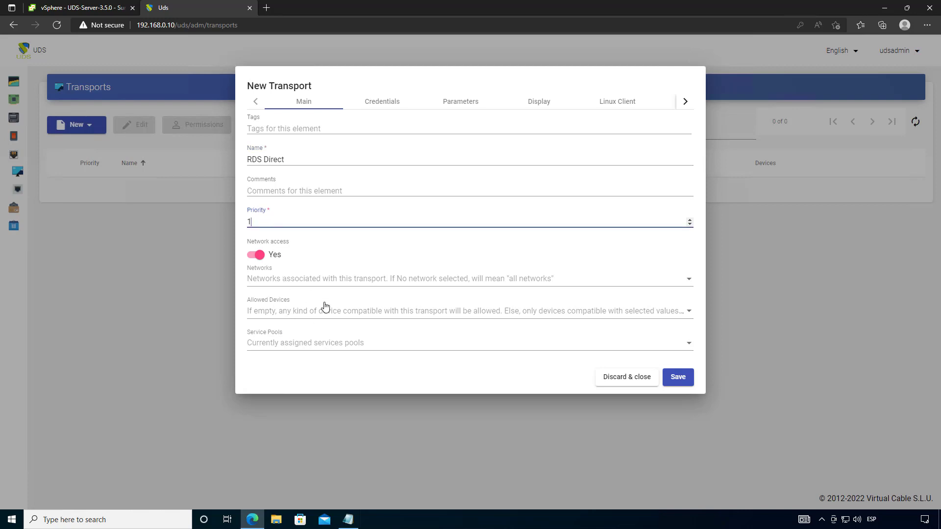
# - Review the Credentials, Parameters, Display, Linux Client and Advanced tabs, then save RDS Direct
pyautogui.click(381, 103)
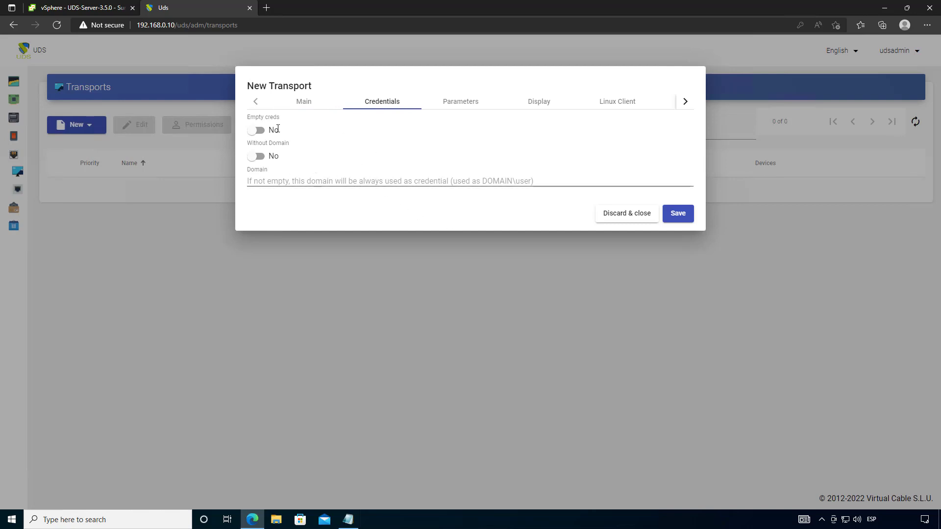
pyautogui.click(462, 104)
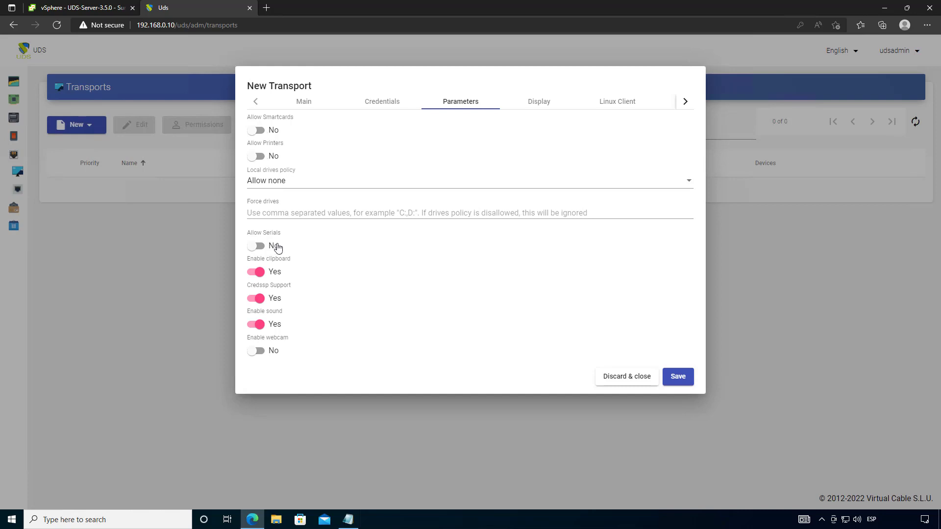
pyautogui.click(540, 103)
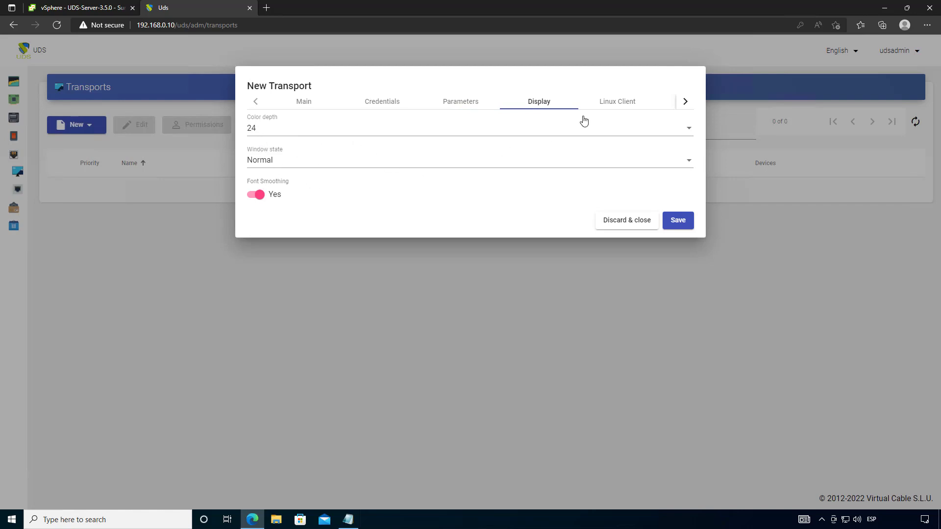
pyautogui.click(617, 104)
pyautogui.click(685, 101)
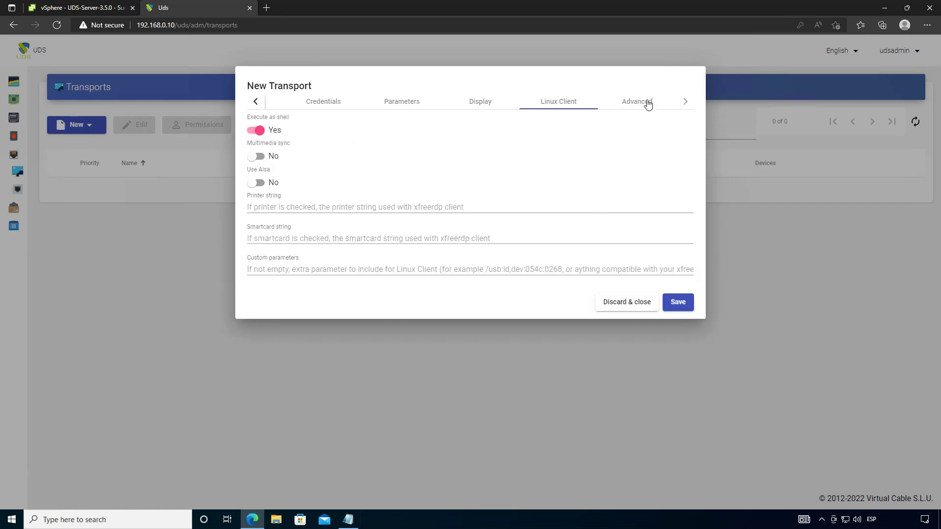
pyautogui.click(648, 103)
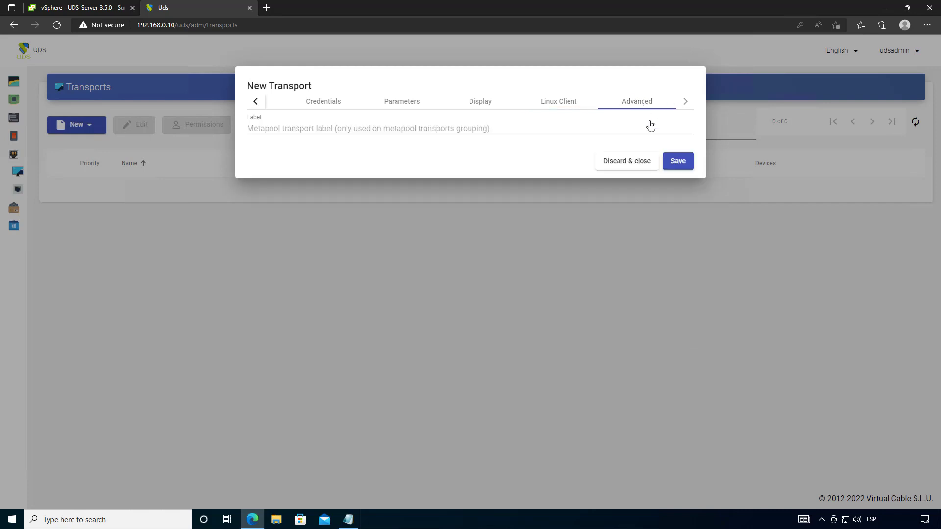
pyautogui.click(679, 162)
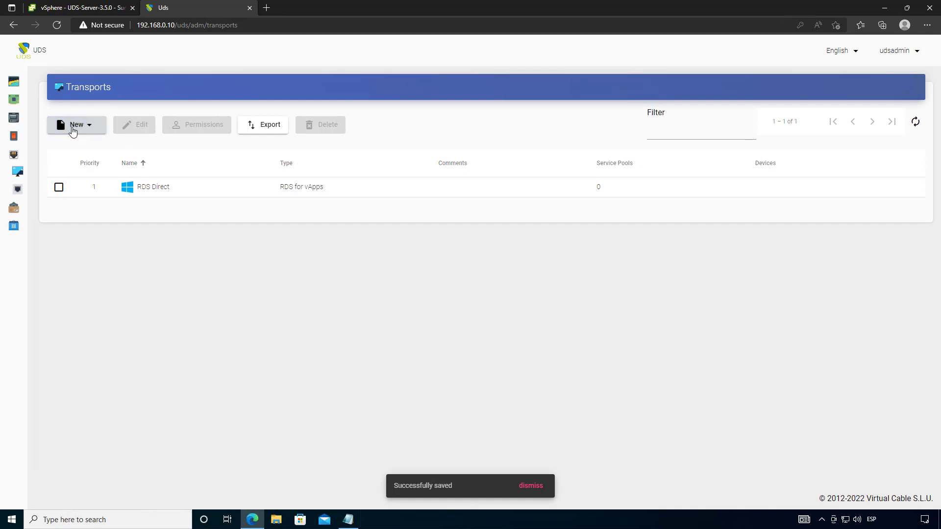
pyautogui.click(72, 129)
# - Start a tunneled HTML5 RDS for vApps transport named 'RDS HTML5' with priority 2
pyautogui.moveTo(71, 161)
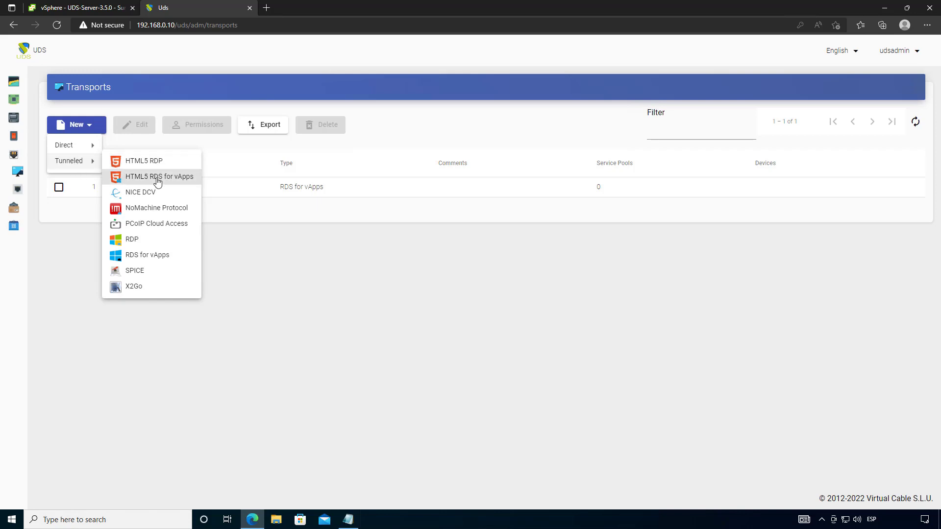
pyautogui.click(157, 182)
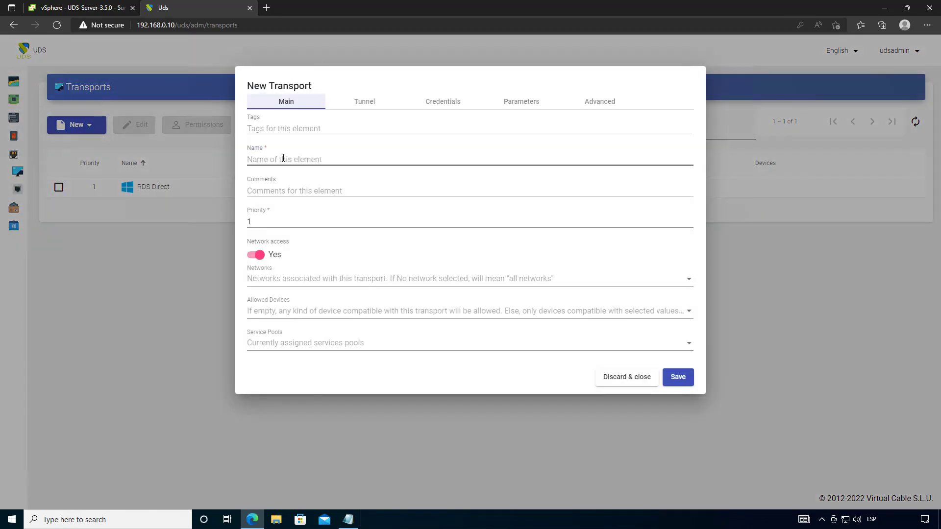
pyautogui.click(283, 158)
pyautogui.write('RDS HTML')
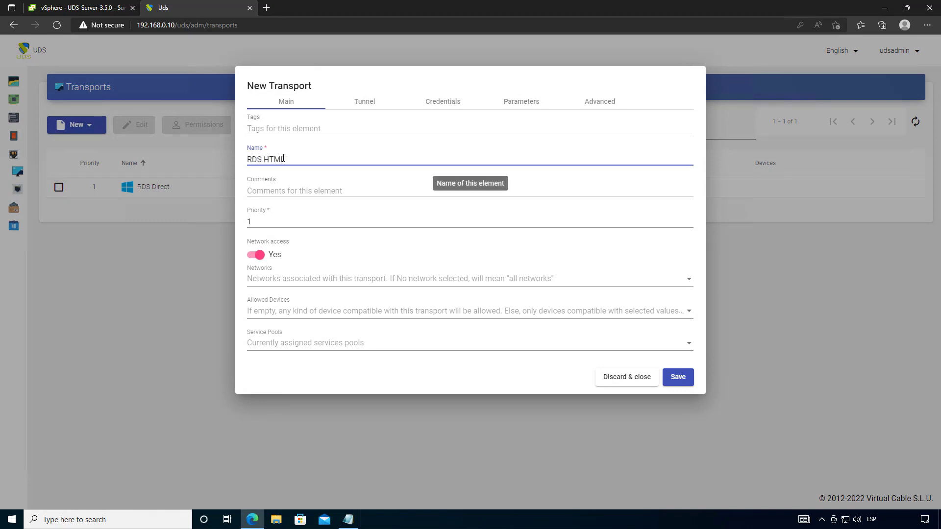
pyautogui.write('54')
pyautogui.press('BackSpace')
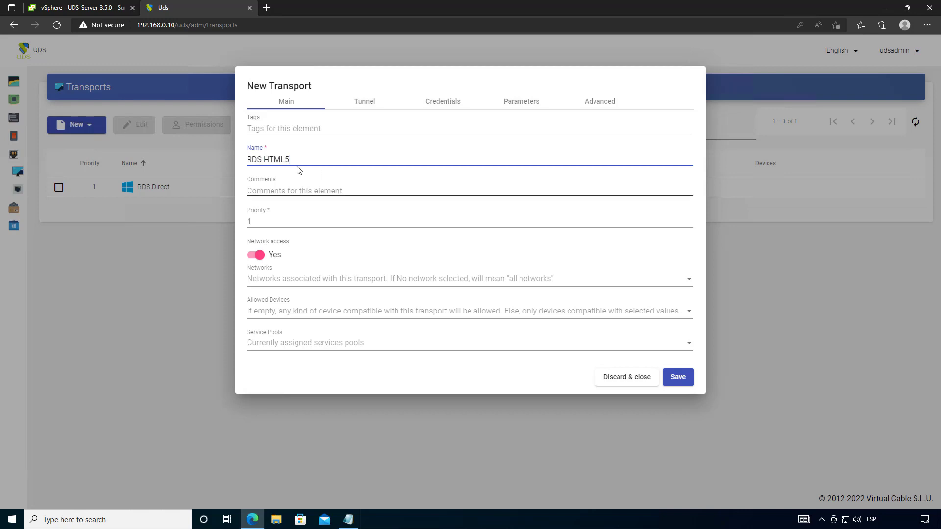
pyautogui.click(283, 225)
pyautogui.doubleClick(248, 223)
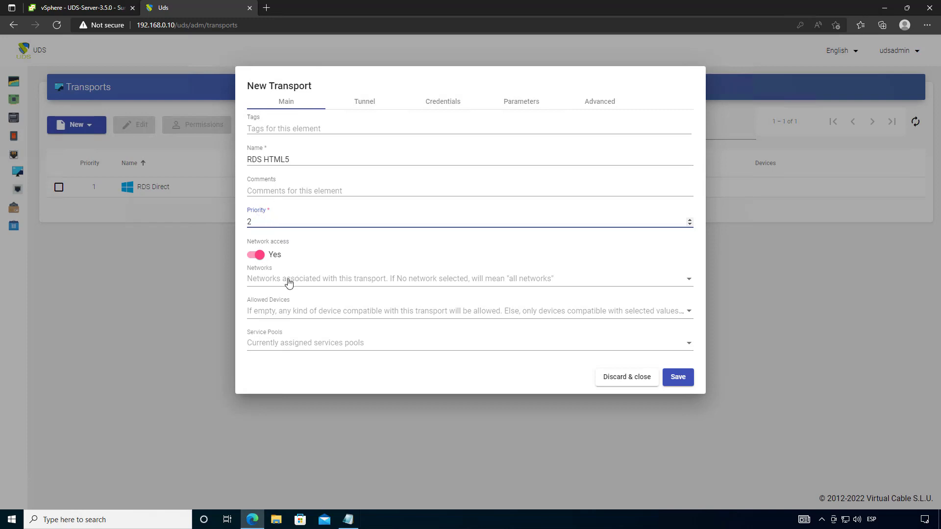
# - Set the tunnel server to 192.168.0.11, review the remaining tabs, and save the transport
pyautogui.click(366, 101)
pyautogui.click(318, 128)
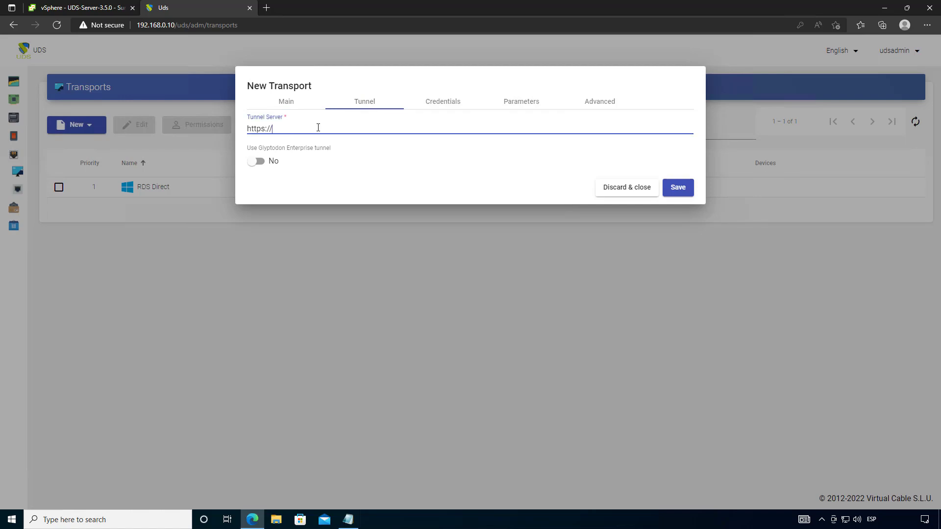
pyautogui.write('192.168.0.11:10443')
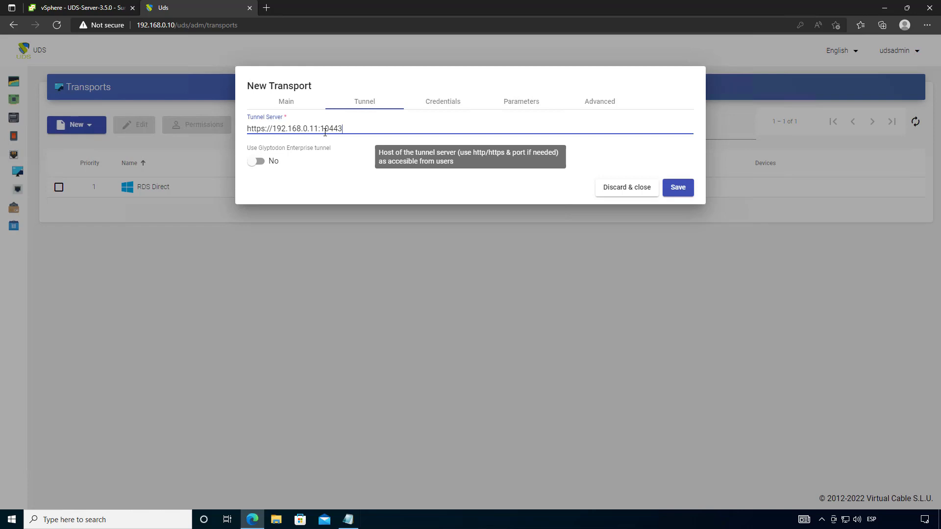
pyautogui.moveTo(342, 129); pyautogui.dragTo(323, 128)
pyautogui.click(432, 108)
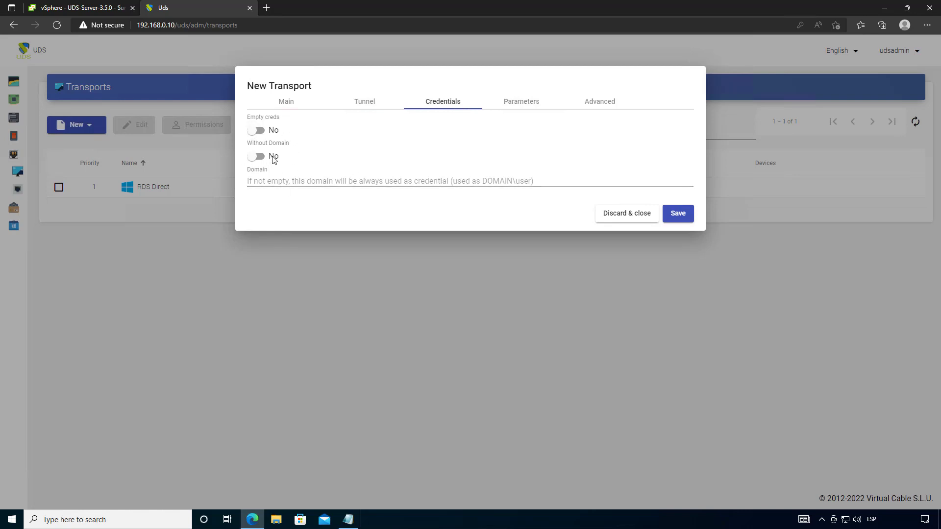
pyautogui.click(522, 102)
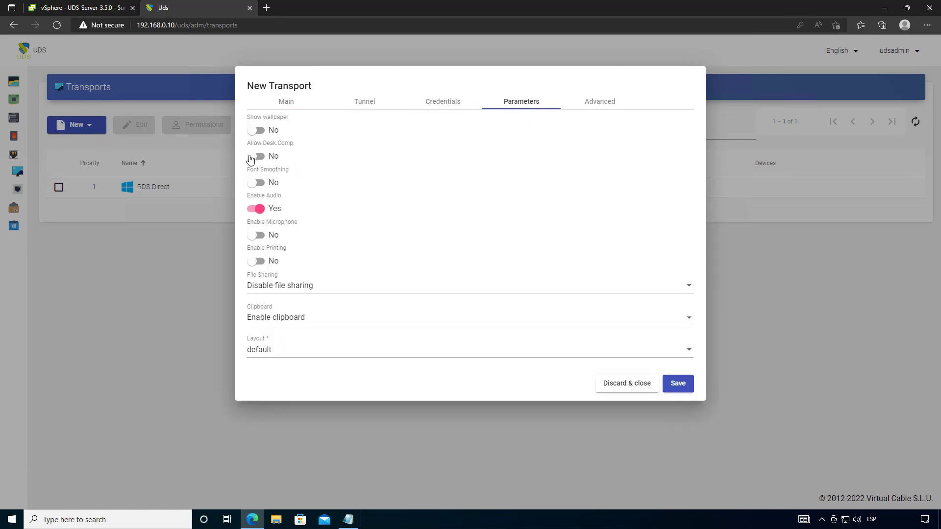
pyautogui.click(606, 104)
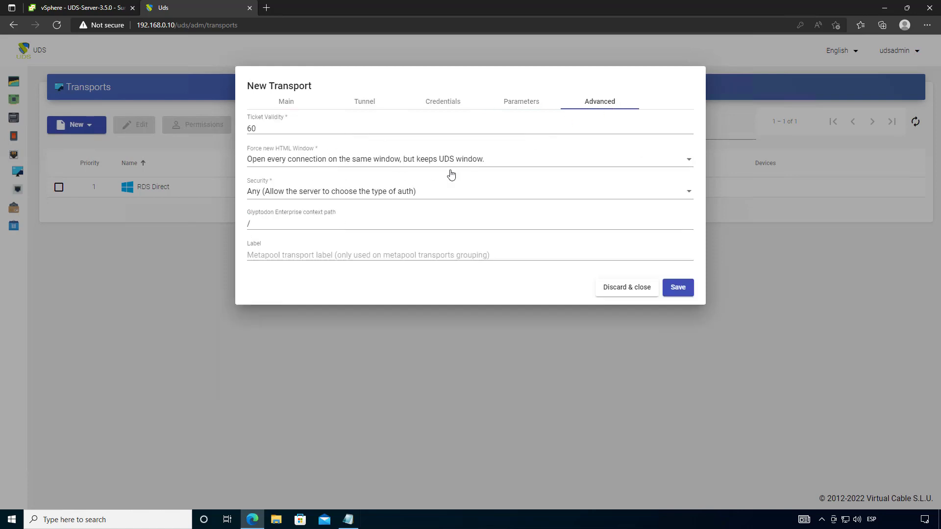
pyautogui.click(679, 289)
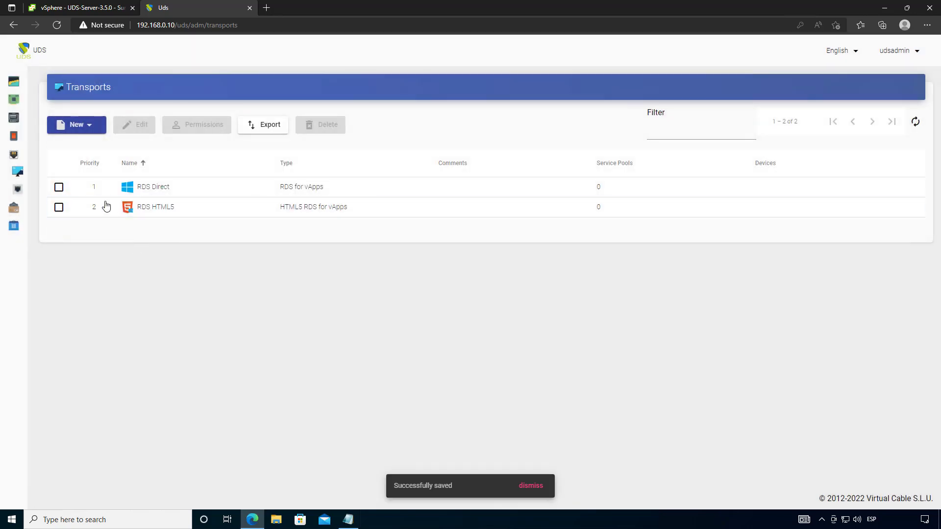
# - Start a new service pool named 'LibreOffice Writter' from Pools > Service Pools
pyautogui.moveTo(43, 201)
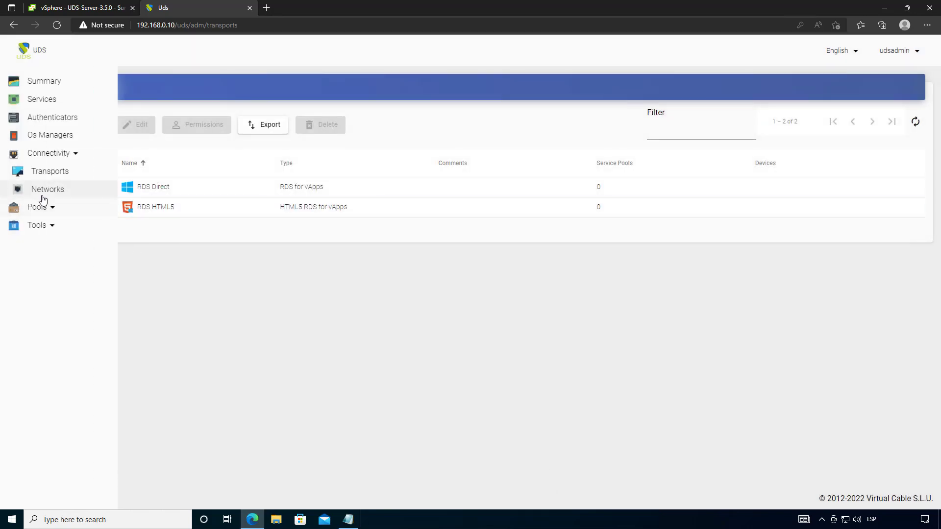
pyautogui.click(47, 209)
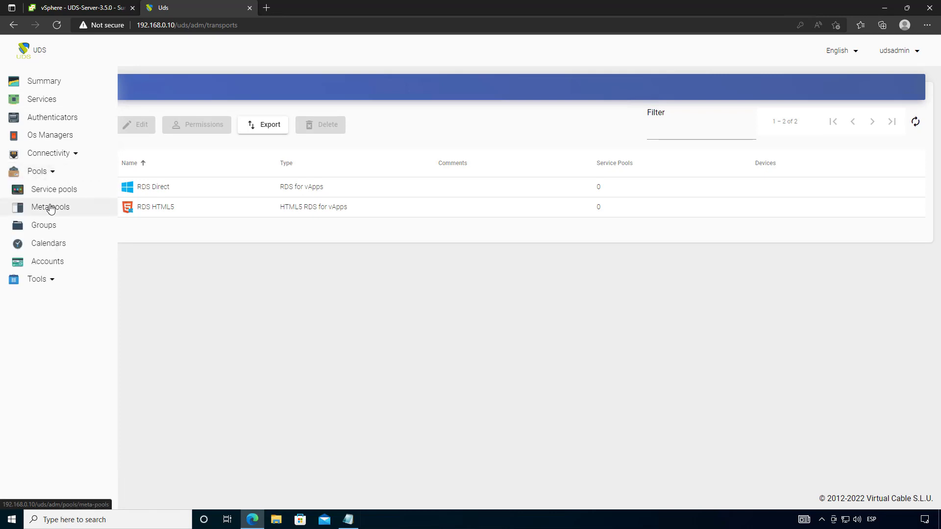
pyautogui.click(81, 191)
pyautogui.click(73, 135)
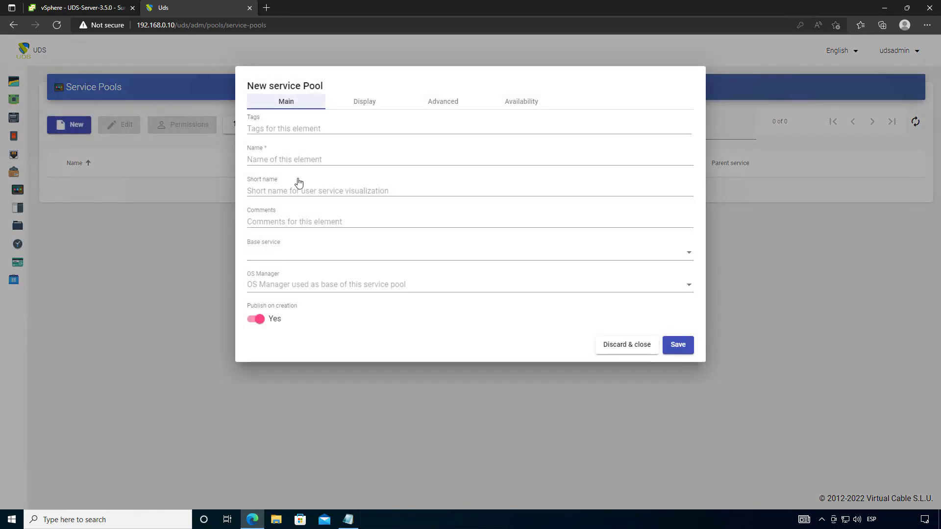
pyautogui.click(294, 159)
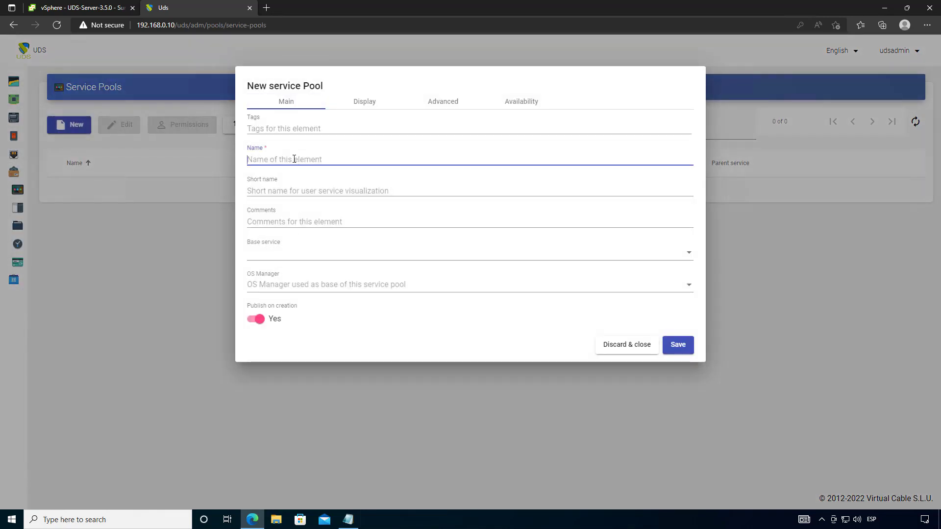
pyautogui.write('Libre')
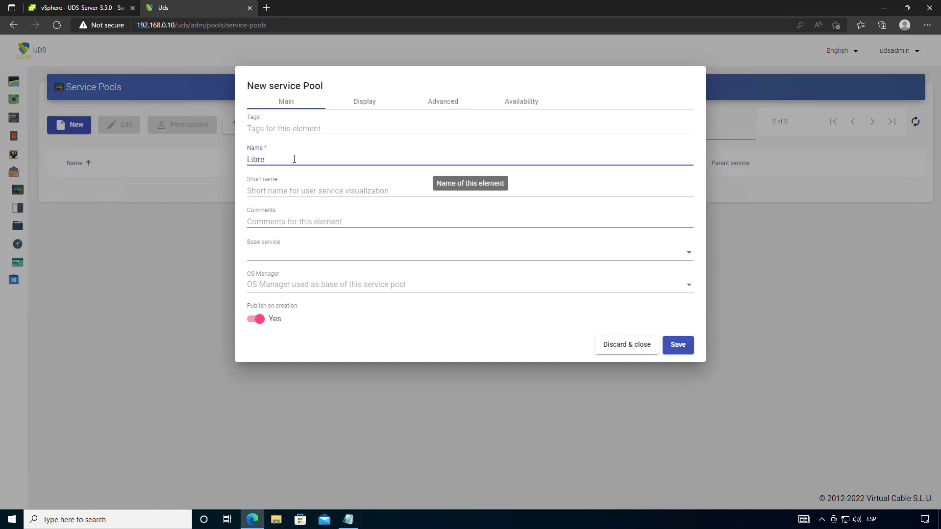
pyautogui.write('Office Writter')
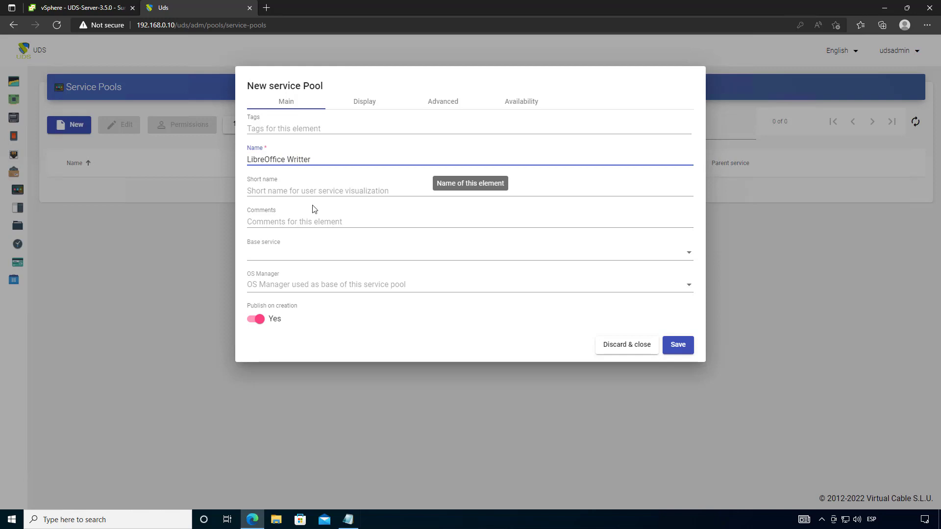
# - Set base service RDS Server\LibreOffice Writter and OS manager RDS OS Manager, review the tabs, and save
pyautogui.click(294, 254)
pyautogui.click(320, 304)
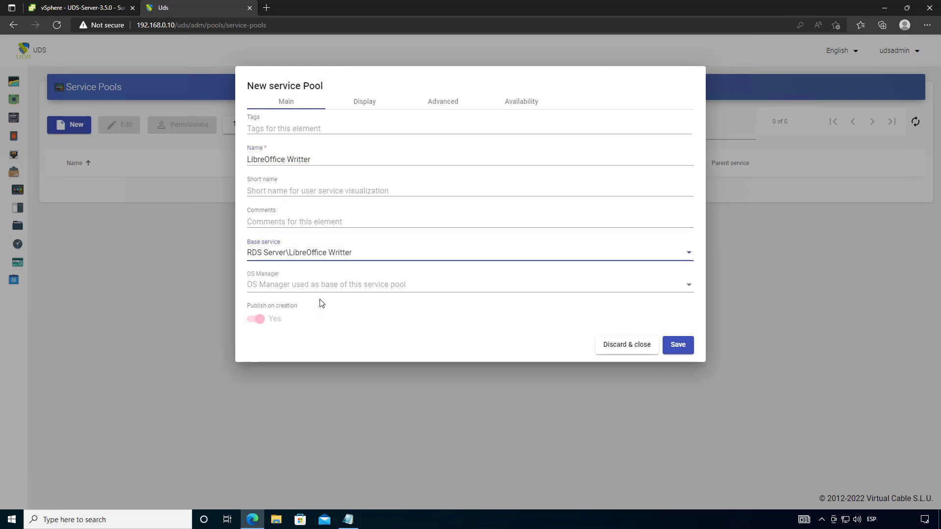
pyautogui.click(309, 289)
pyautogui.click(310, 288)
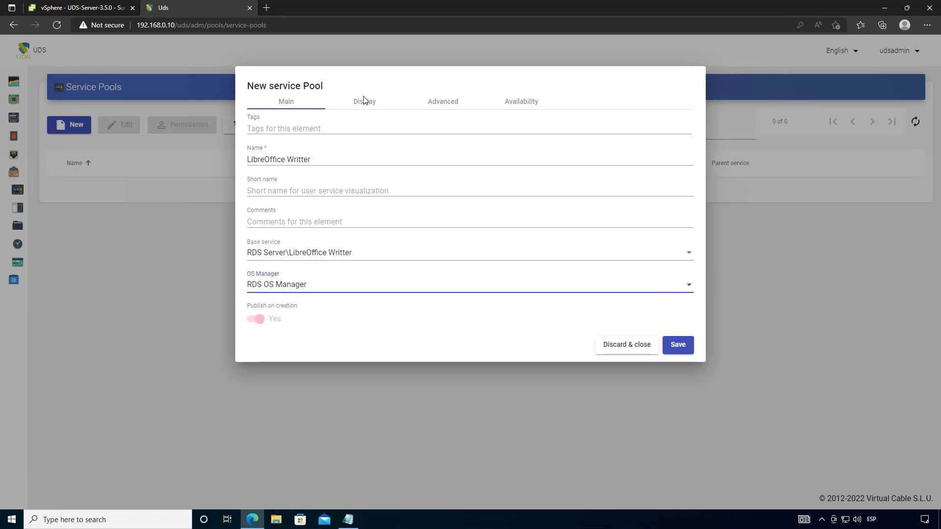
pyautogui.click(364, 104)
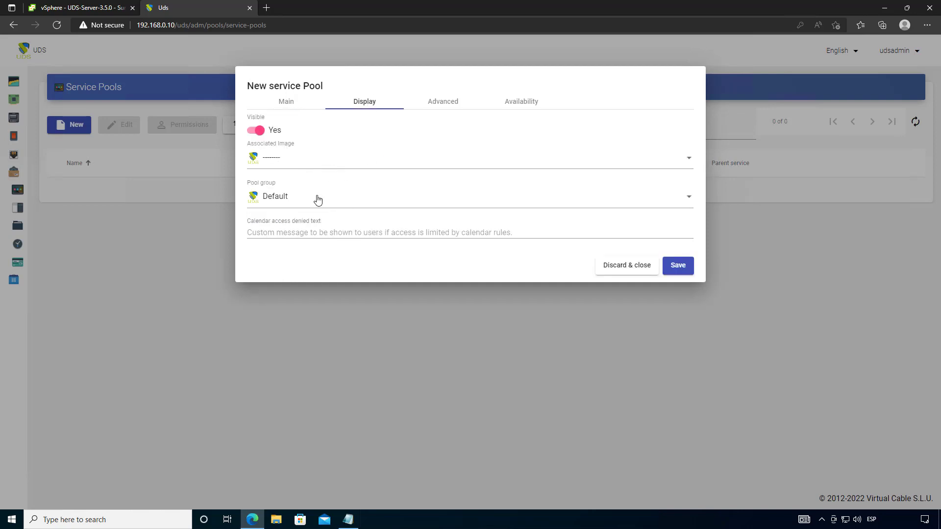
pyautogui.click(447, 107)
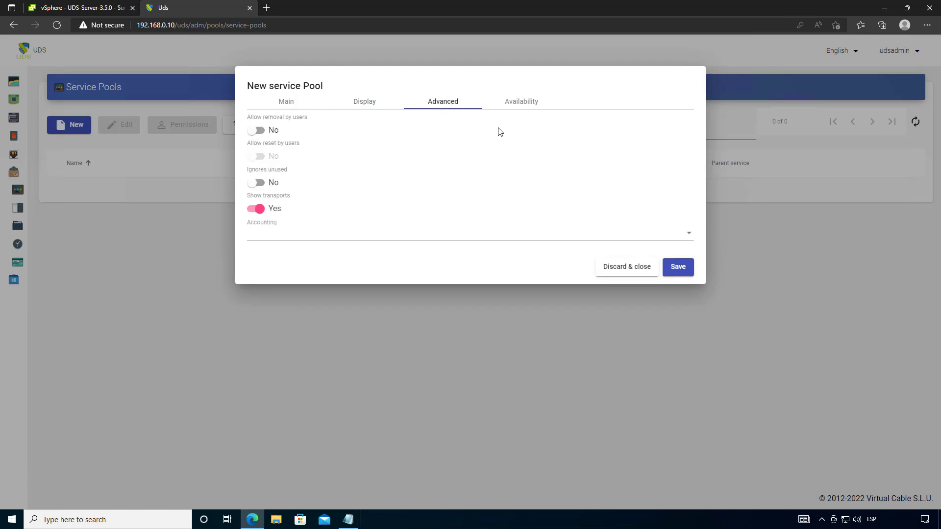
pyautogui.click(520, 110)
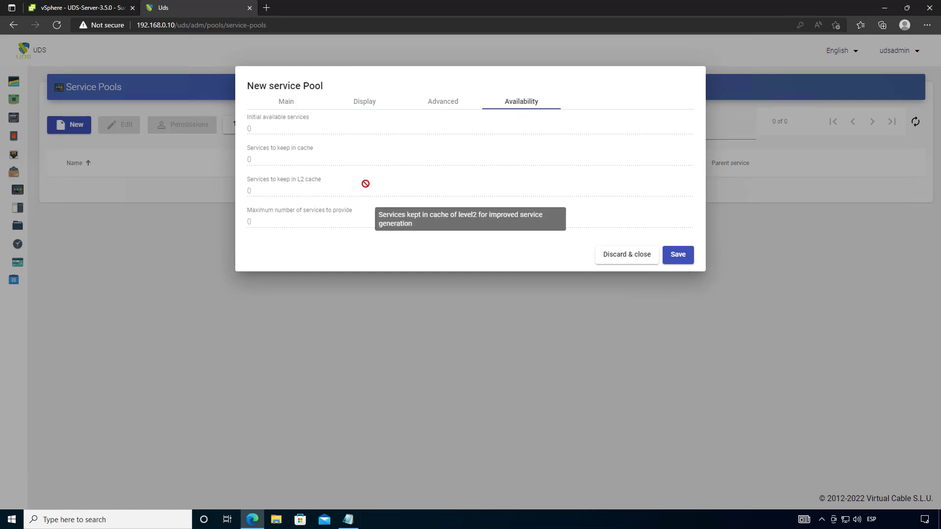
pyautogui.click(671, 254)
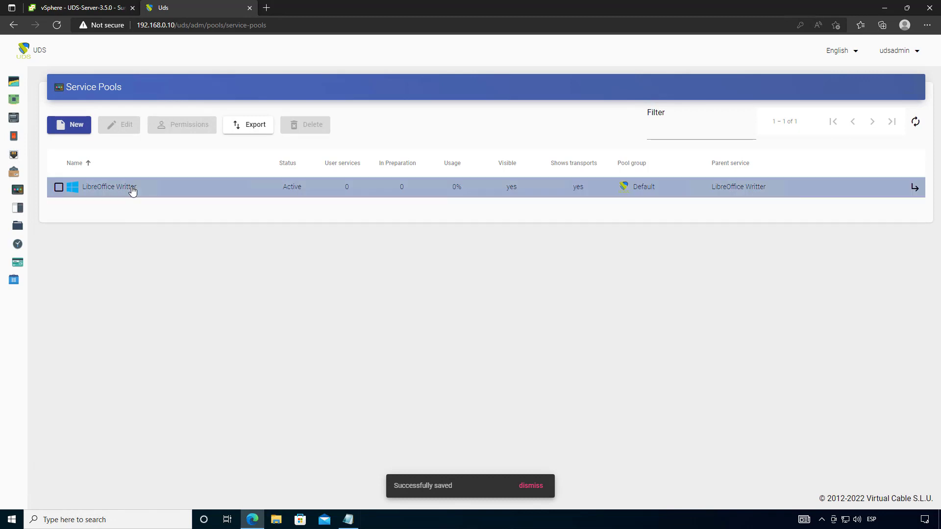
# - Add the RDS Direct and RDS HTML5 transports to the LibreOffice Writter pool
pyautogui.click(131, 190)
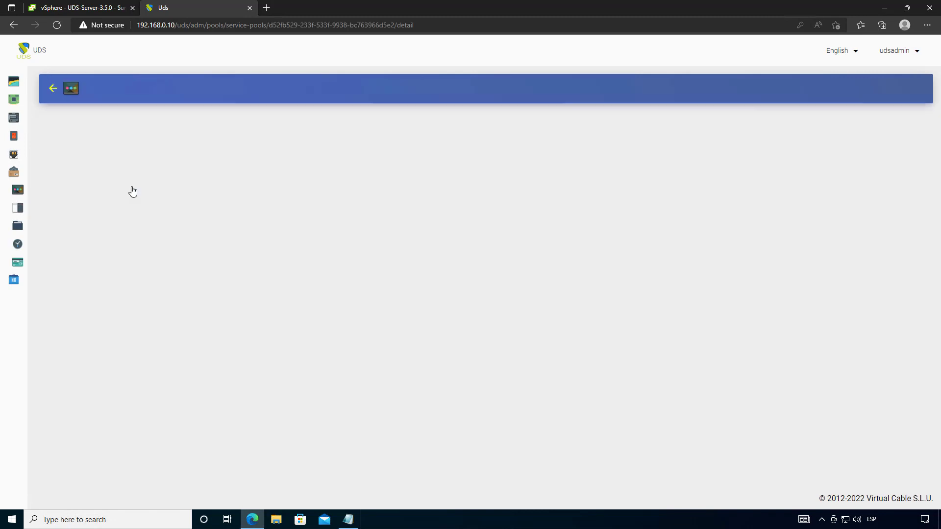
pyautogui.click(320, 122)
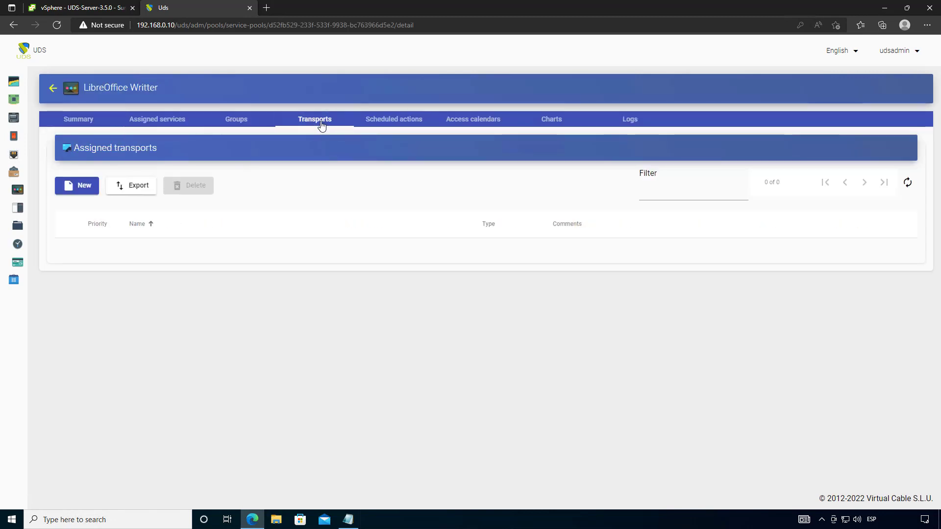
pyautogui.click(80, 191)
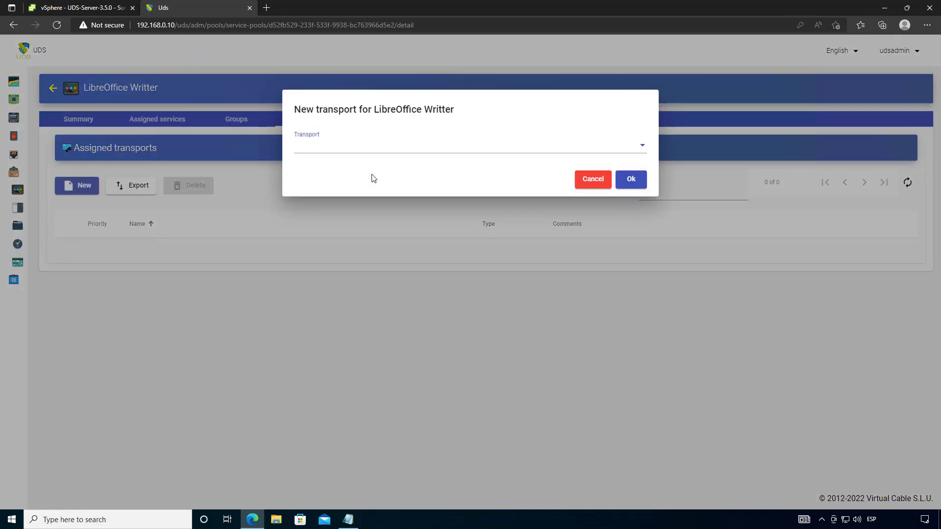
pyautogui.click(361, 147)
pyautogui.click(342, 149)
pyautogui.click(632, 179)
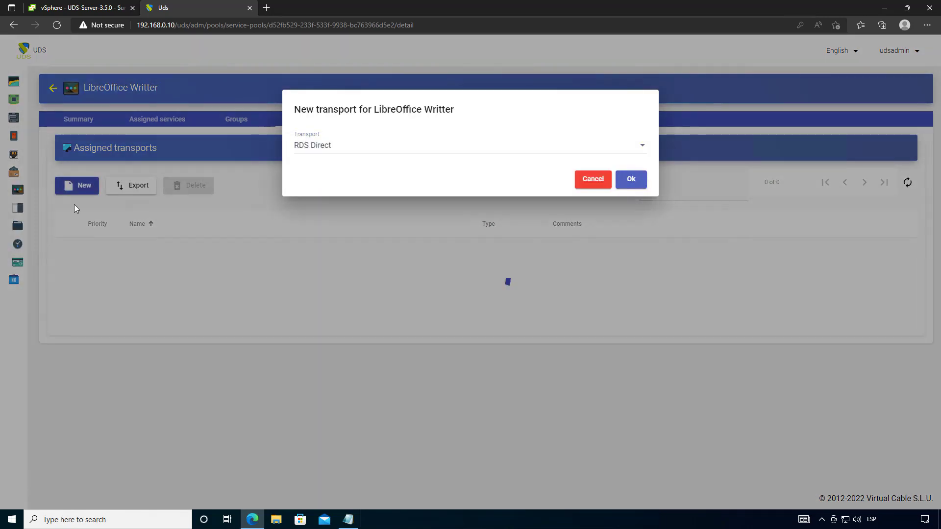
pyautogui.click(79, 186)
pyautogui.click(308, 147)
pyautogui.click(339, 169)
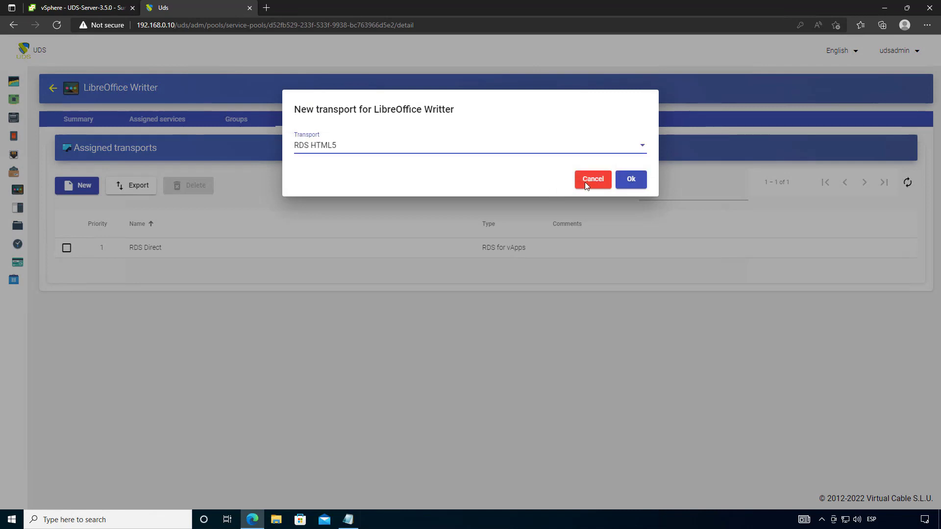
pyautogui.click(631, 179)
# - Start a new pool group choosing authenticator AD and group UDS
pyautogui.click(248, 125)
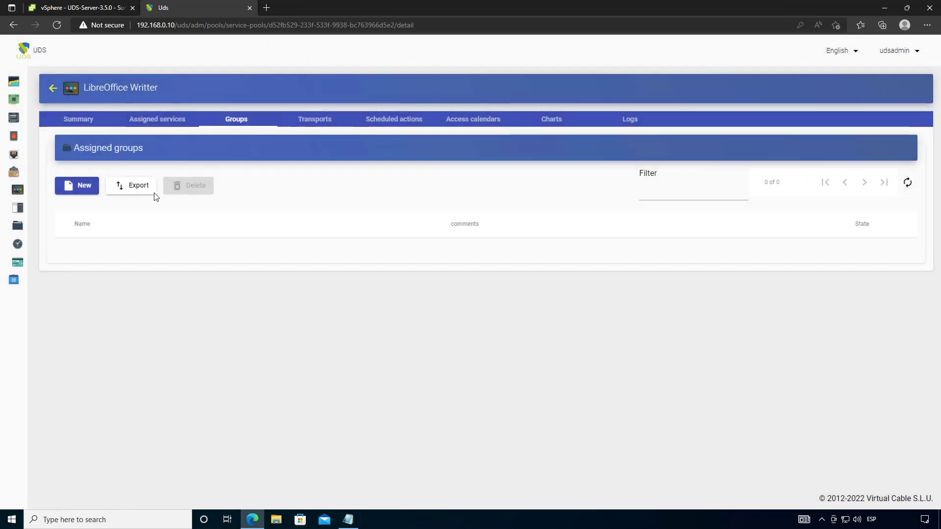
pyautogui.click(87, 185)
pyautogui.click(338, 149)
pyautogui.click(337, 147)
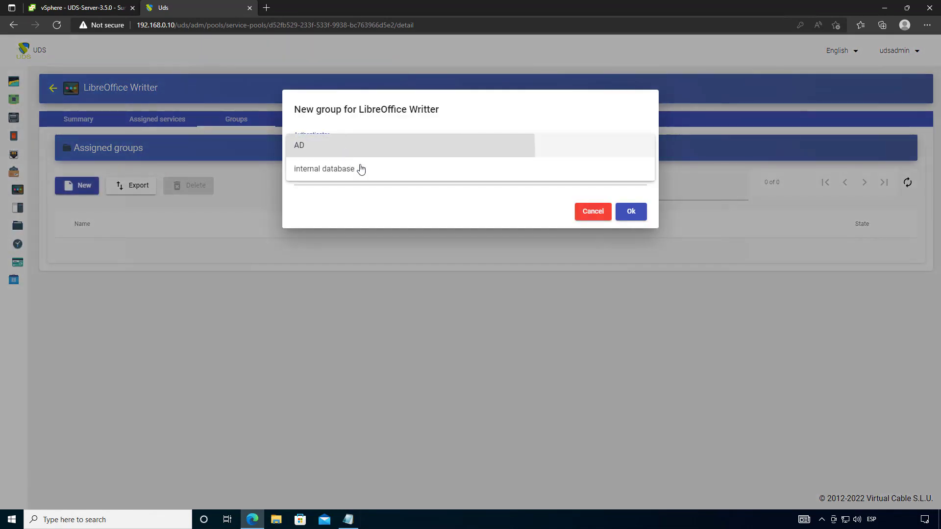
pyautogui.click(357, 177)
pyautogui.click(363, 180)
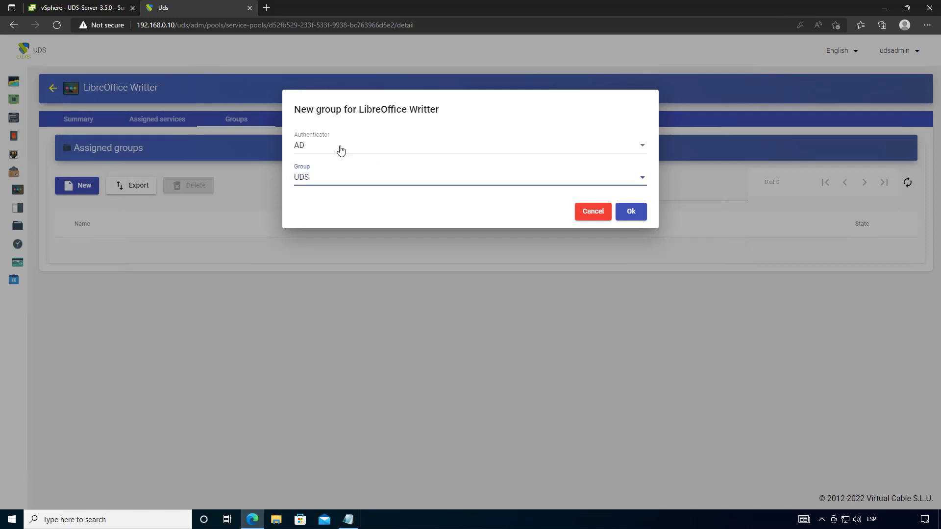
# - Confirm the UDS group's access to LibreOffice Writter, then start a new pool named 'GIMP'
pyautogui.click(632, 212)
pyautogui.click(55, 89)
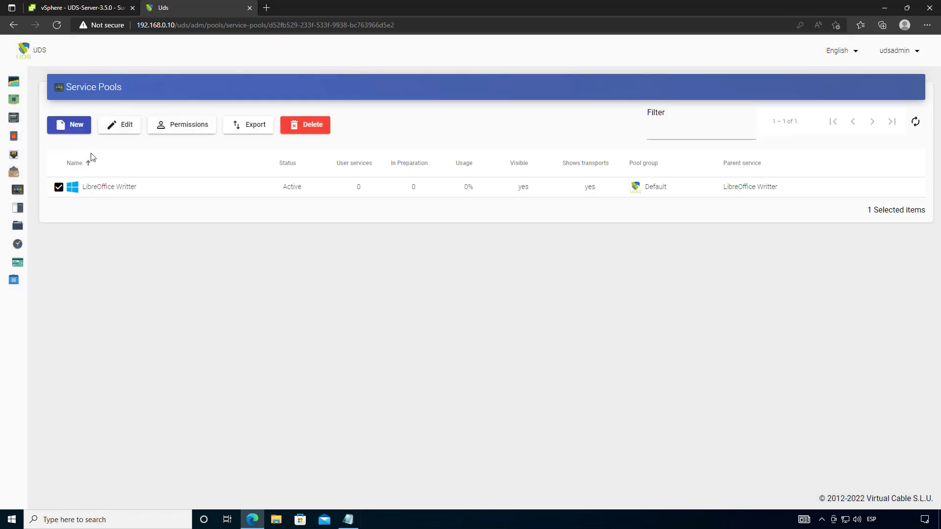
pyautogui.click(61, 124)
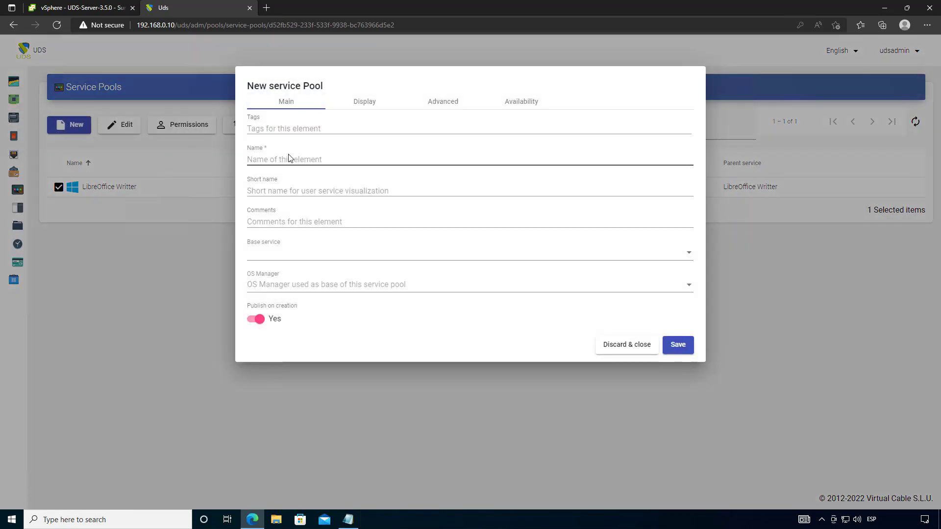
pyautogui.click(289, 158)
pyautogui.write('GIMP')
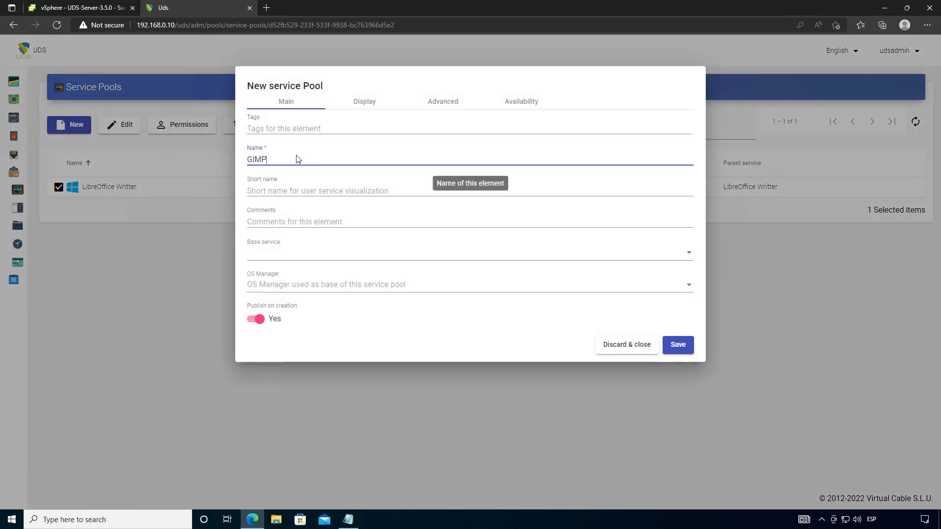
# - Set base service RDS Server\GIMP and OS manager RDS OS Manager, review the tabs, and save
pyautogui.click(321, 255)
pyautogui.click(319, 276)
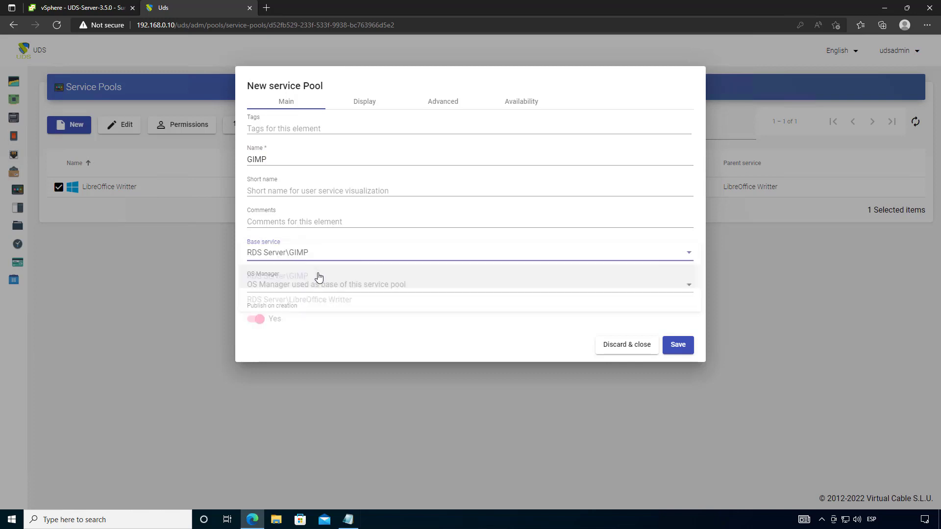
pyautogui.click(296, 286)
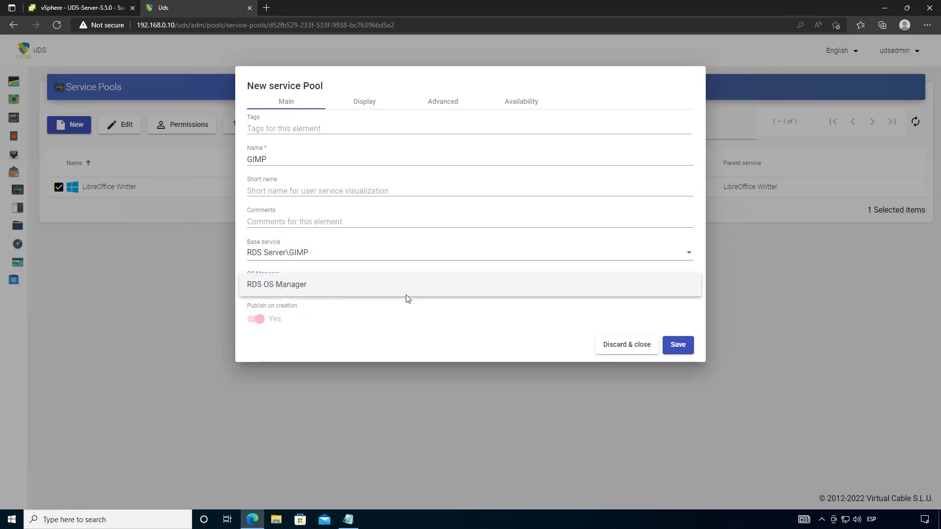
pyautogui.click(367, 290)
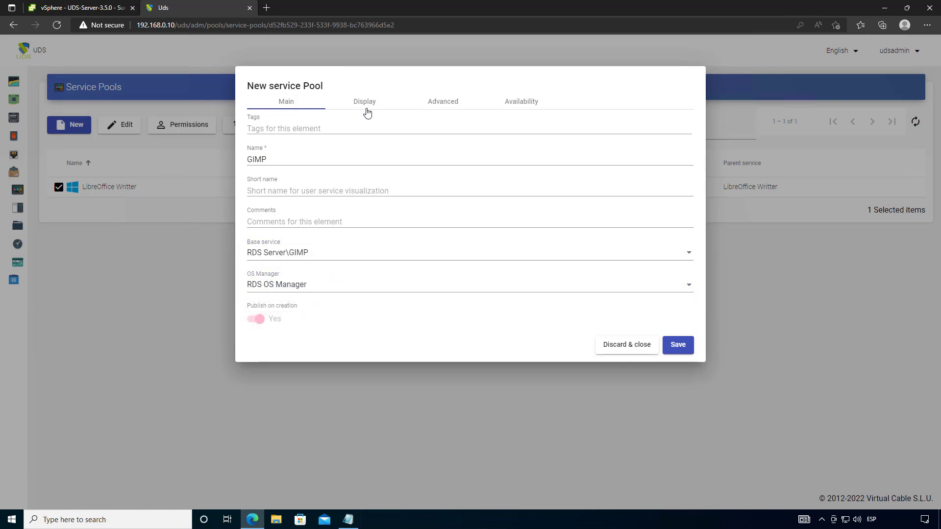
pyautogui.click(367, 106)
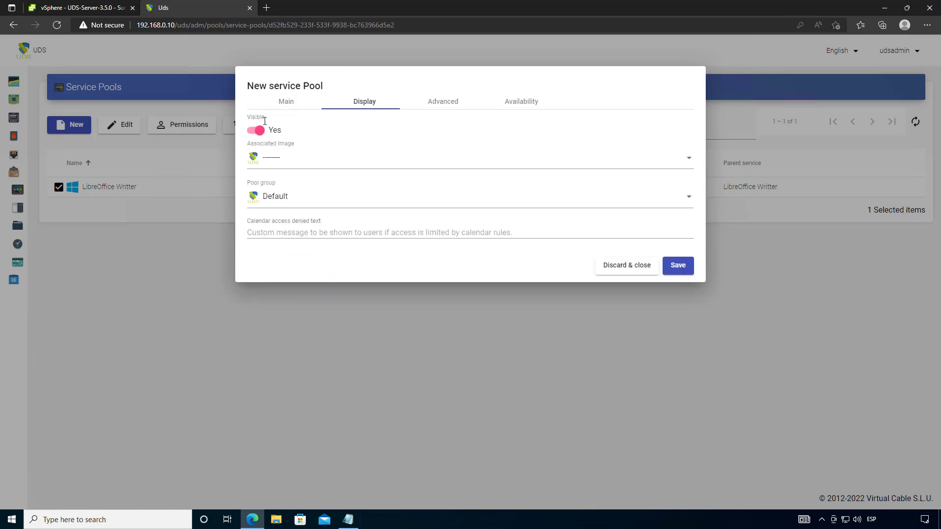
pyautogui.click(446, 103)
pyautogui.click(529, 104)
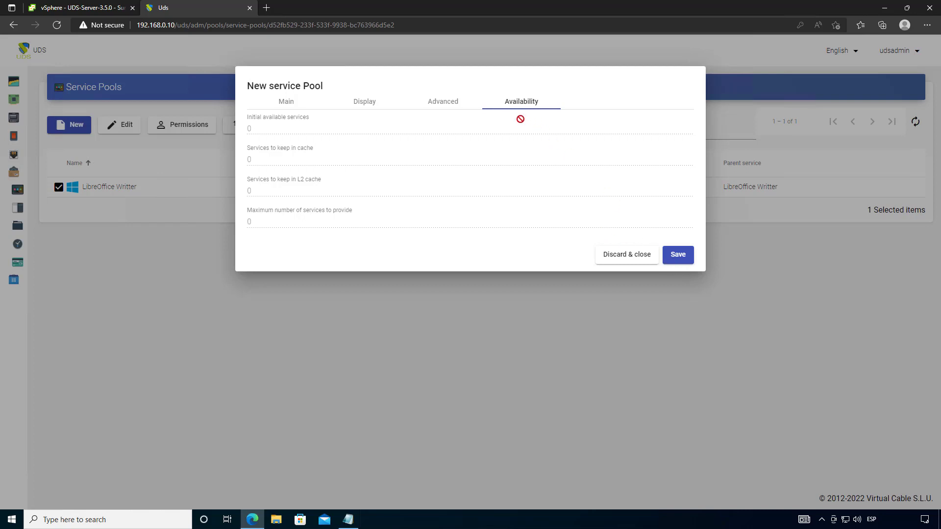
pyautogui.click(685, 260)
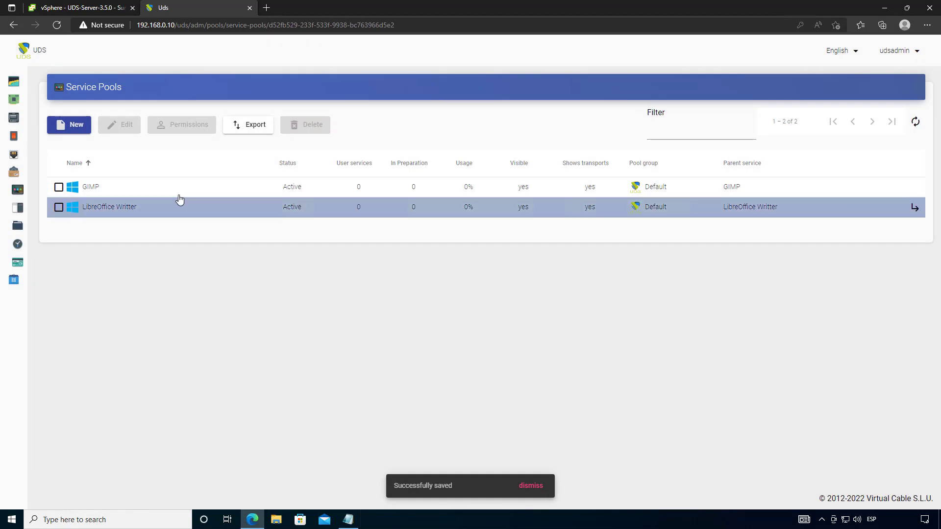
pyautogui.doubleClick(136, 195)
# - Add the RDS Direct and RDS HTML5 transports to the GIMP pool
pyautogui.click(313, 120)
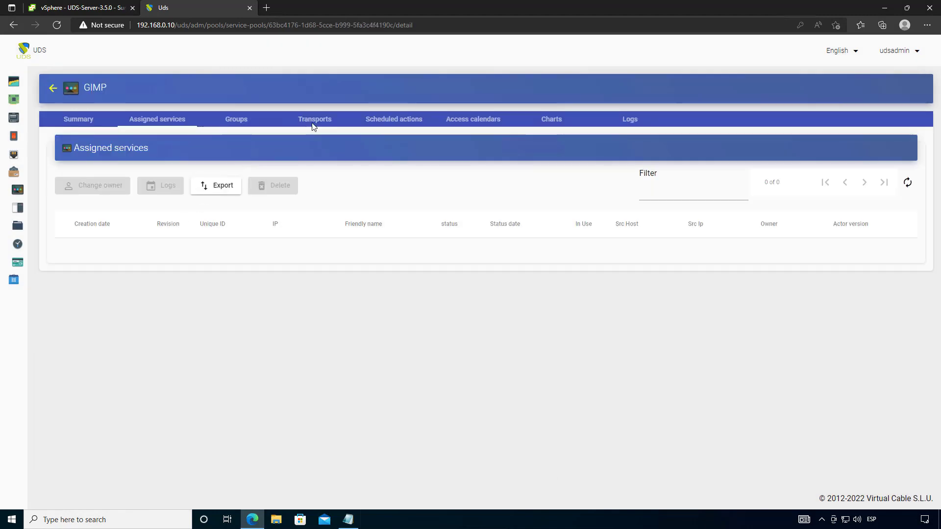
pyautogui.click(78, 186)
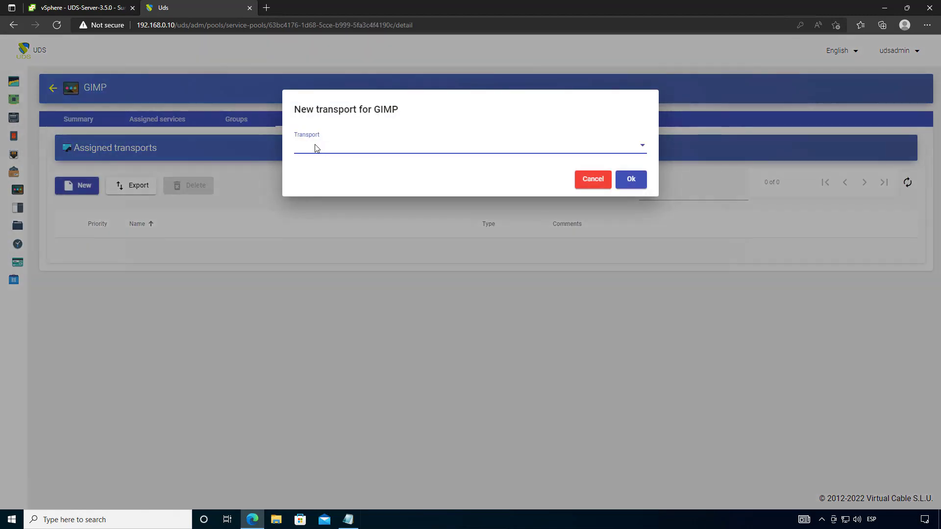
pyautogui.click(316, 147)
pyautogui.click(341, 155)
pyautogui.click(630, 179)
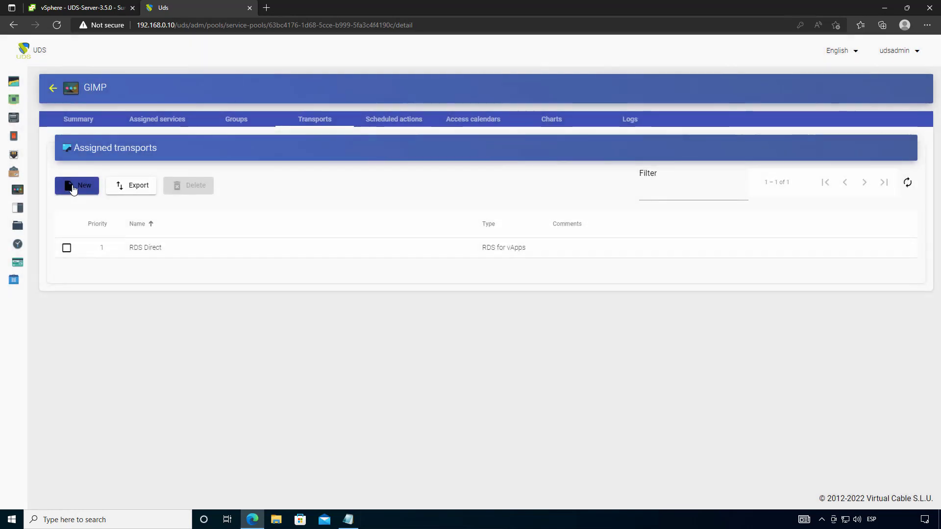
pyautogui.click(80, 185)
pyautogui.click(357, 153)
pyautogui.click(356, 169)
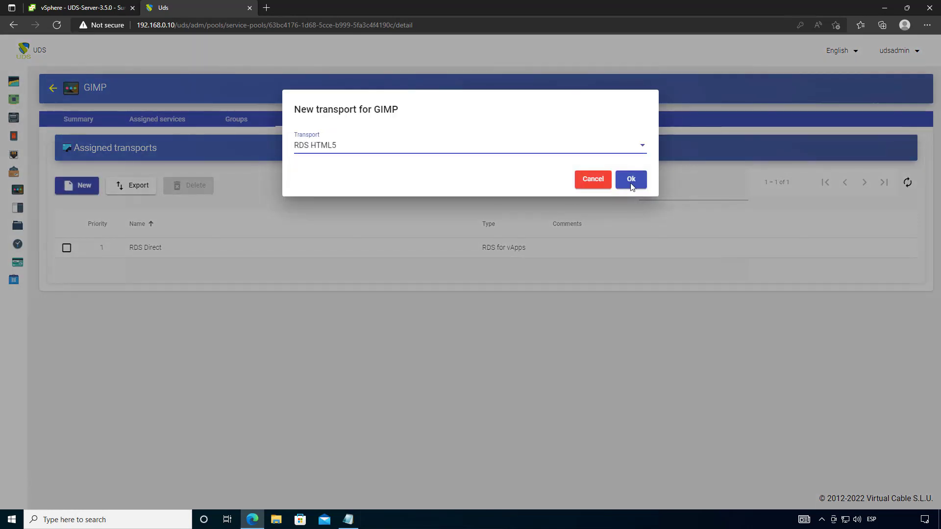
pyautogui.click(630, 180)
# - Grant the AD group UDS access to GIMP, check Assigned services, and return to Service Pools
pyautogui.click(248, 122)
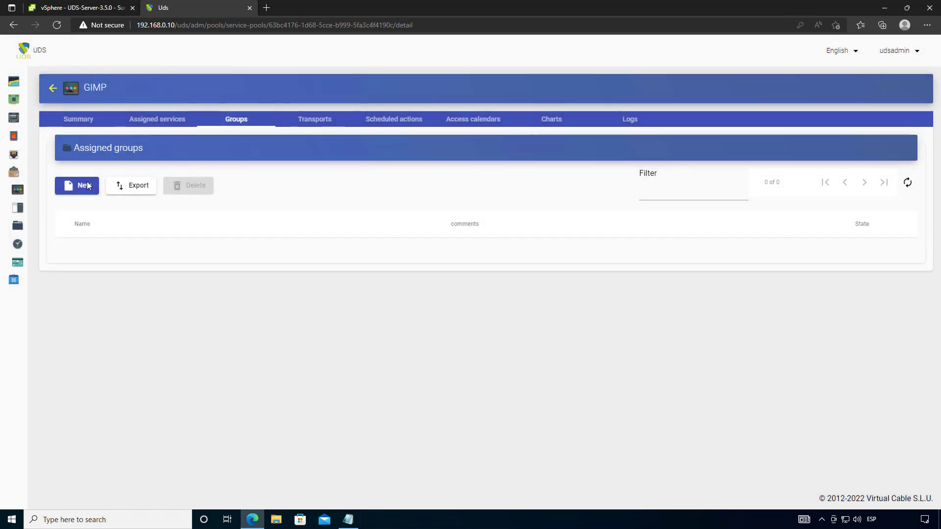
pyautogui.click(78, 185)
pyautogui.click(361, 153)
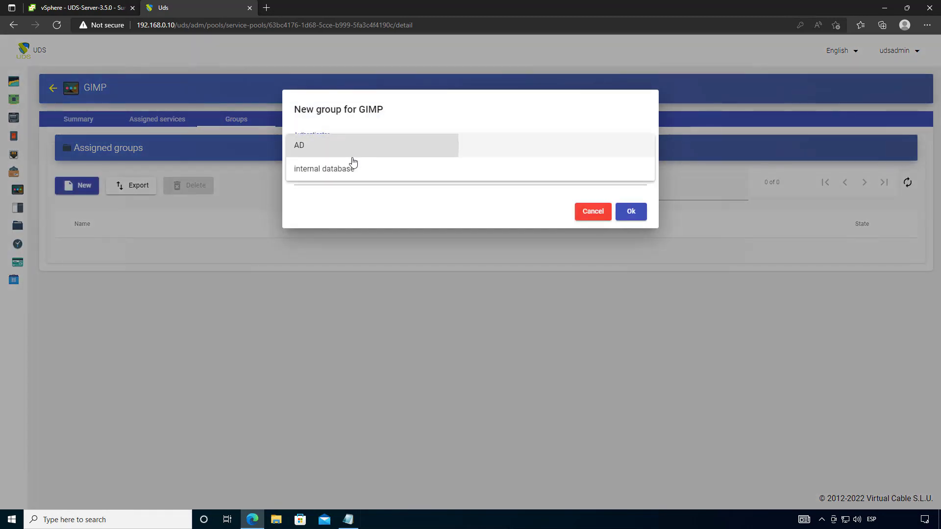
pyautogui.click(351, 152)
pyautogui.click(632, 212)
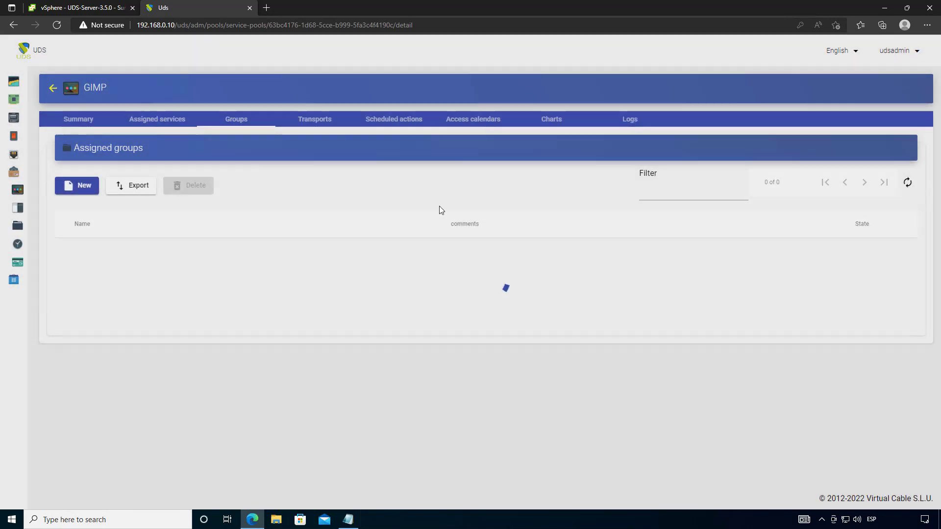
pyautogui.click(179, 122)
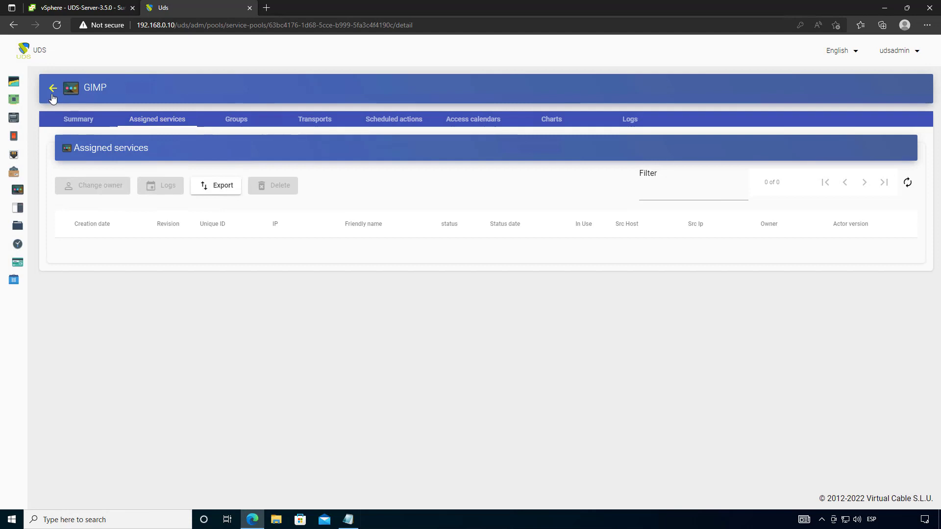
pyautogui.click(53, 88)
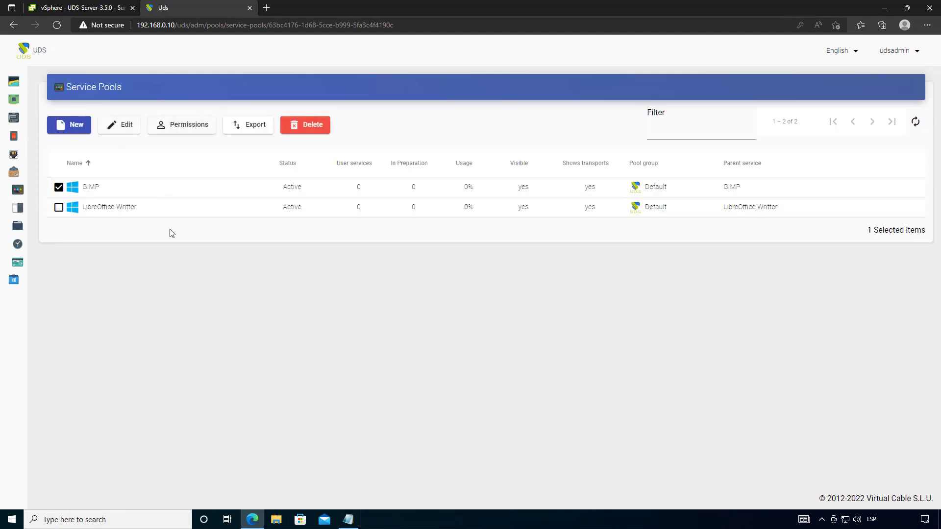
# - Sign out of the administrator account and select AD as the login authenticator
pyautogui.click(897, 51)
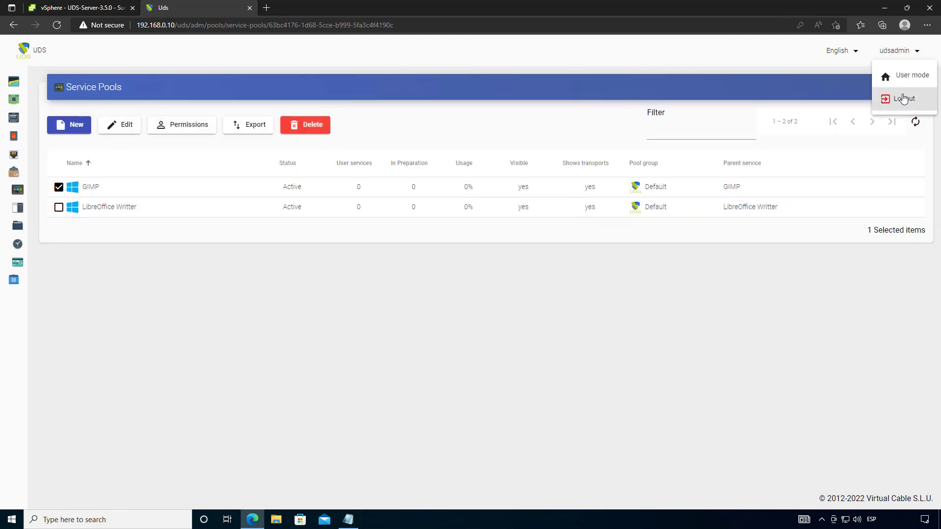
pyautogui.click(911, 100)
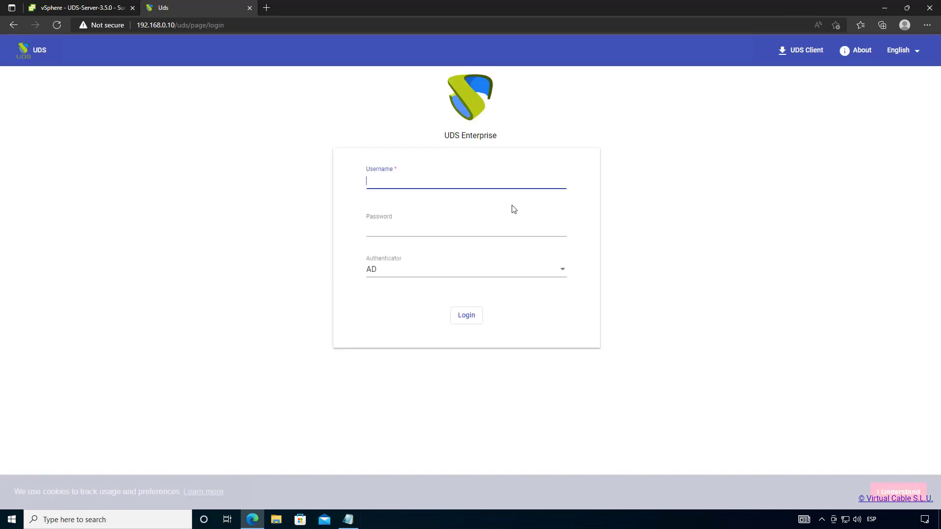
pyautogui.click(403, 272)
pyautogui.click(410, 274)
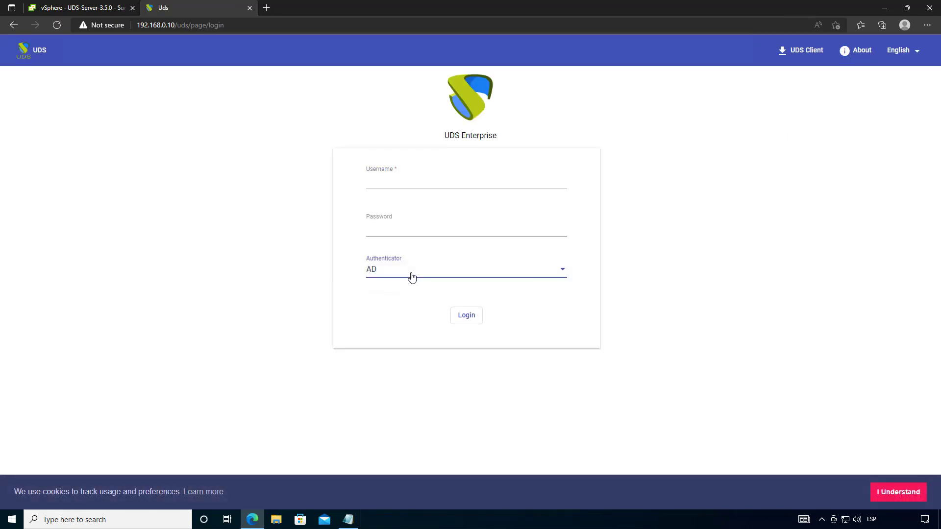
pyautogui.click(411, 276)
pyautogui.click(414, 276)
pyautogui.click(394, 276)
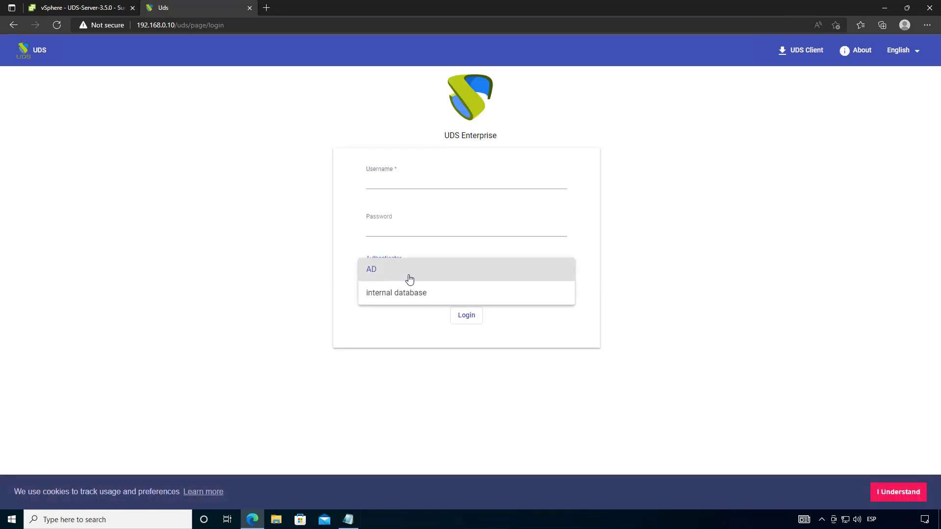
pyautogui.click(407, 278)
# - Load the AD login page at 192.168.0.10/uds/page/login/ad and enter the AD user's username
pyautogui.click(286, 29)
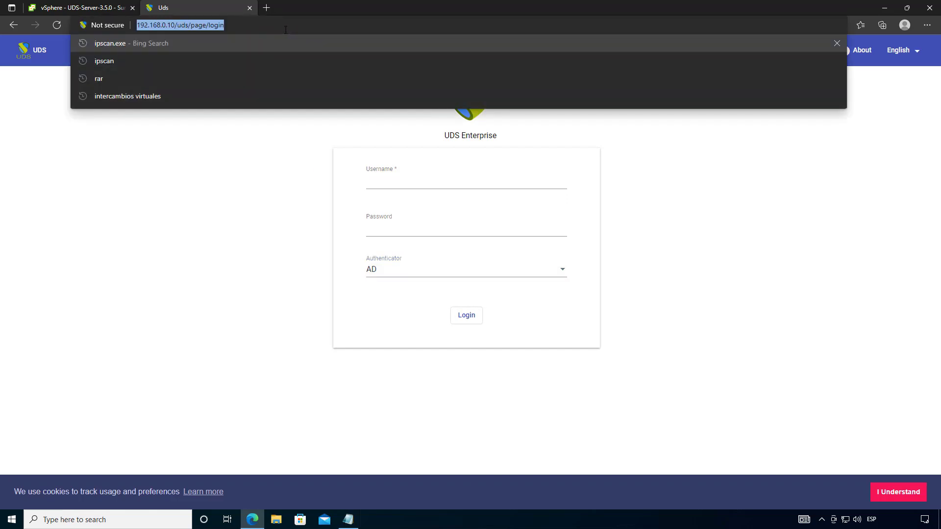
pyautogui.click(286, 30)
pyautogui.write('/ad')
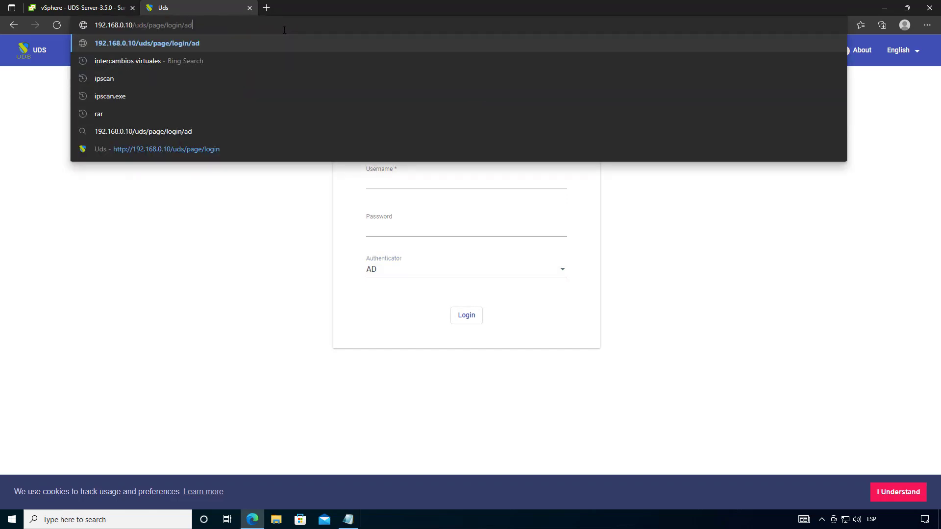
pyautogui.press('Return')
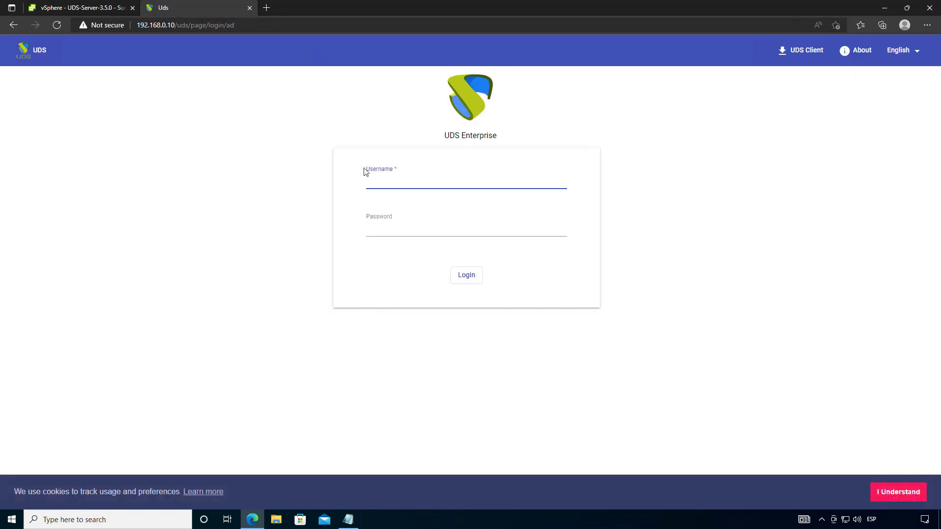
pyautogui.click(395, 182)
pyautogui.write('user01')
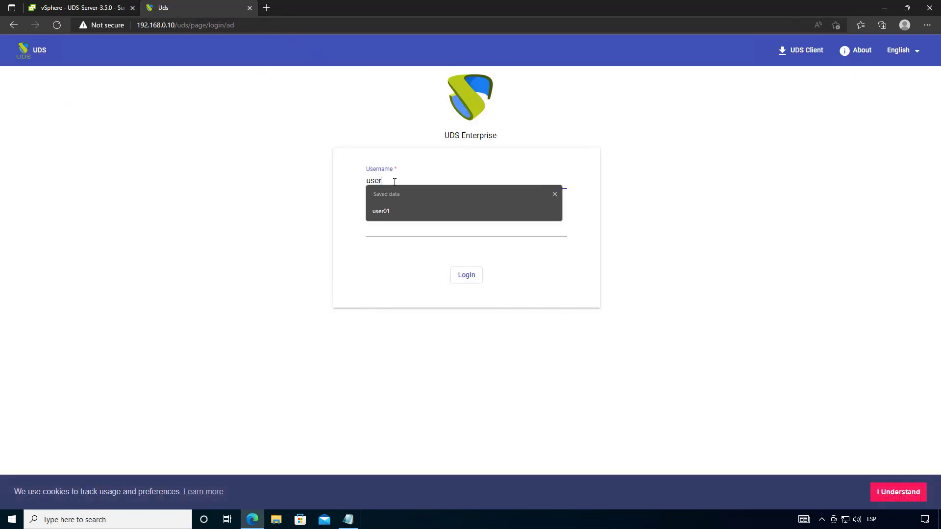
pyautogui.click(382, 229)
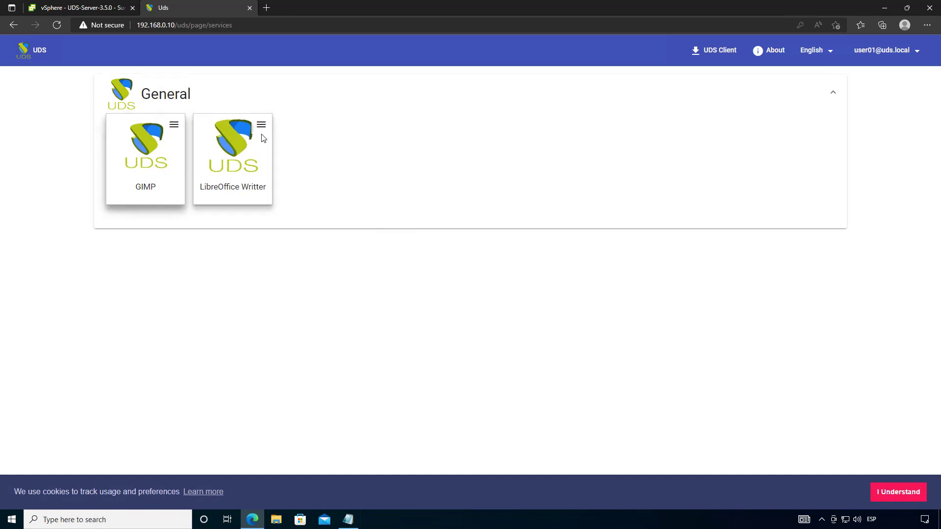
# - Look through the connection menus of the GIMP and LibreOffice Writter tiles
pyautogui.click(174, 125)
pyautogui.moveTo(185, 150)
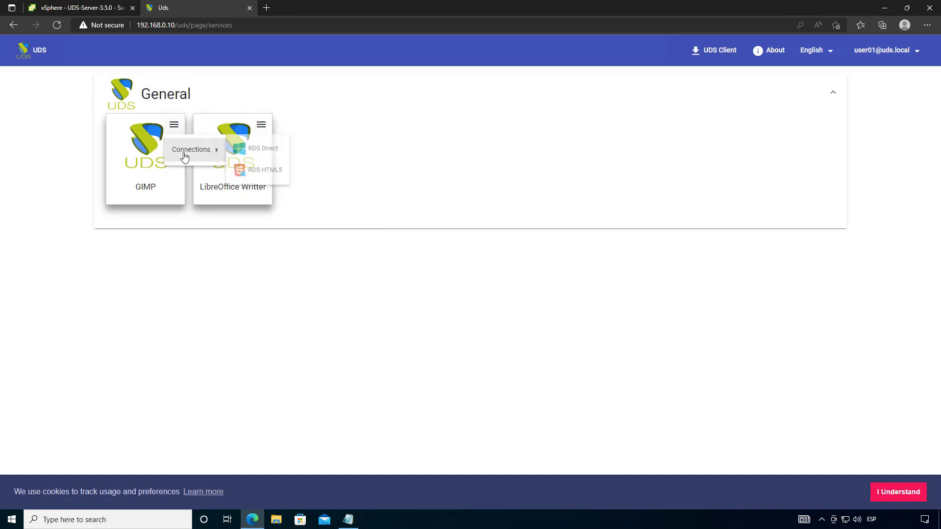
pyautogui.click(353, 167)
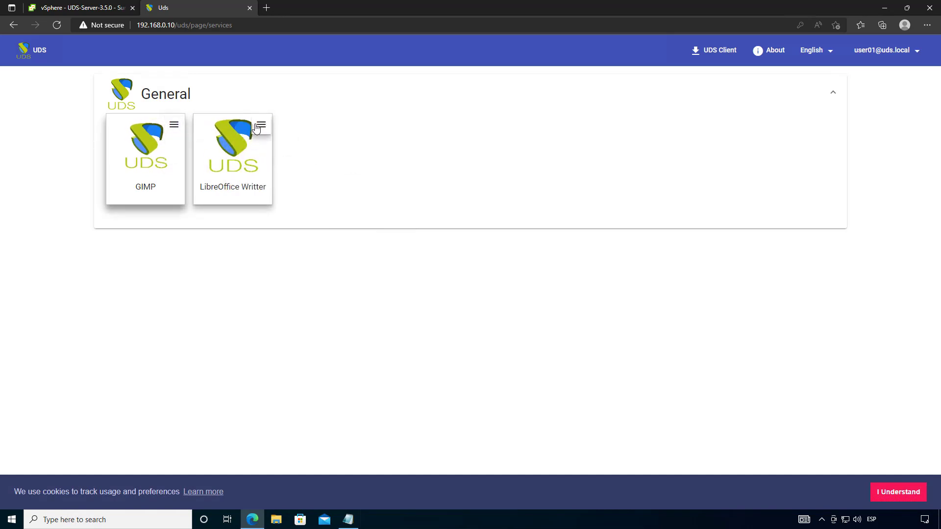
pyautogui.click(259, 126)
pyautogui.moveTo(284, 148)
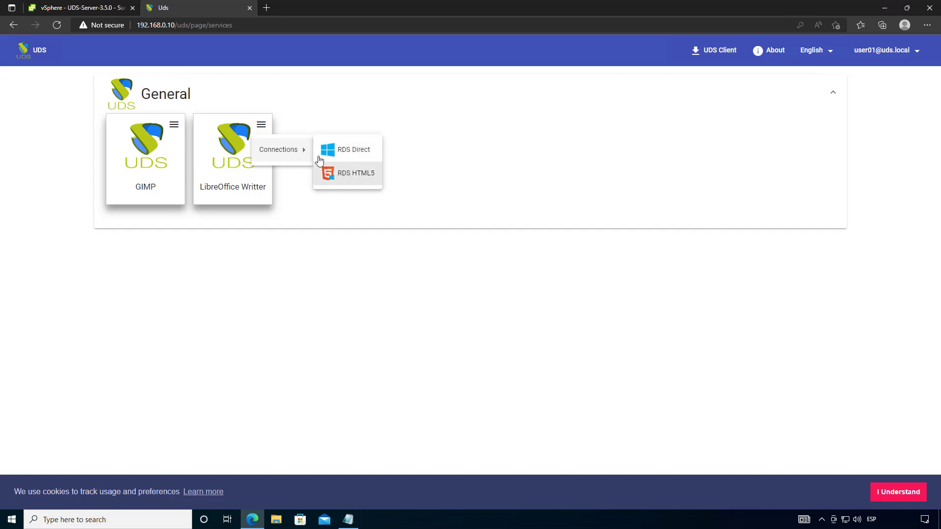
pyautogui.click(261, 125)
pyautogui.click(261, 124)
pyautogui.moveTo(295, 159)
pyautogui.click(174, 126)
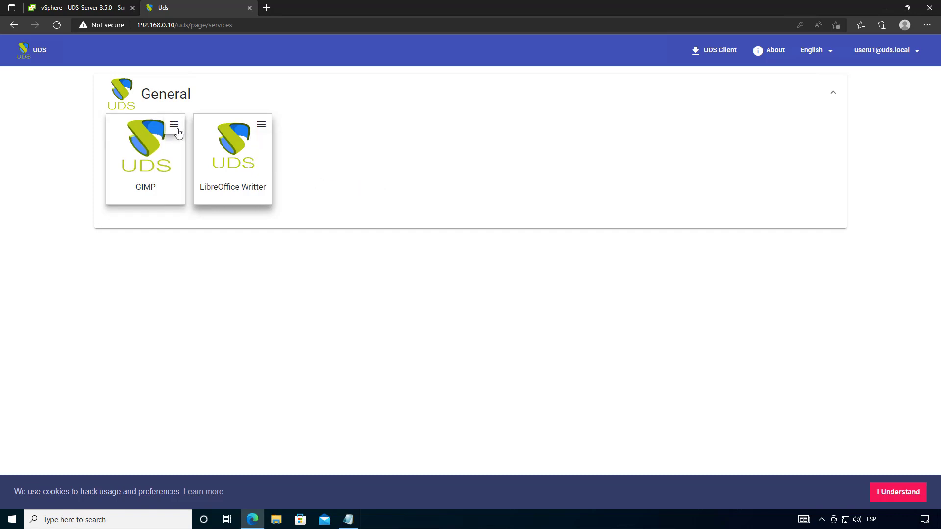
# - Reopen GIMP's Connections menu so RDS Direct and RDS HTML5 are showing
pyautogui.click(174, 126)
pyautogui.moveTo(216, 153)
pyautogui.click(383, 169)
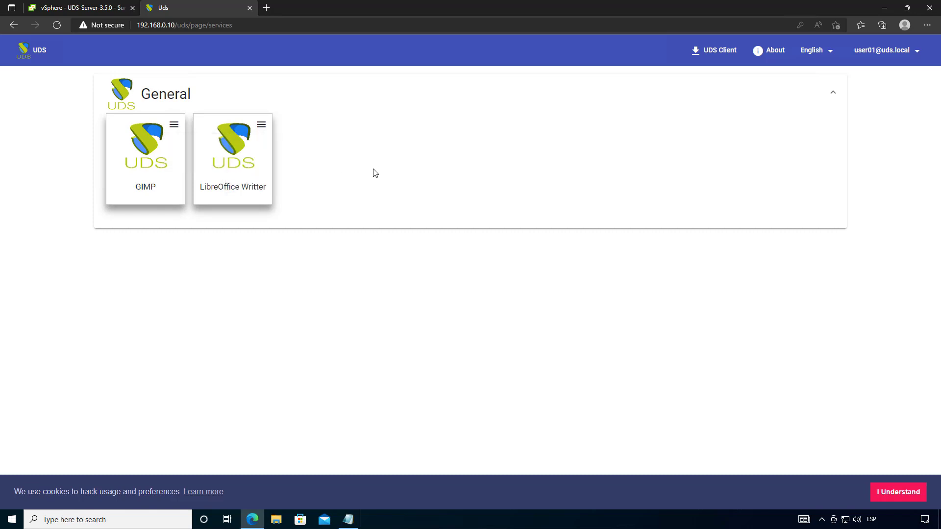
pyautogui.click(174, 125)
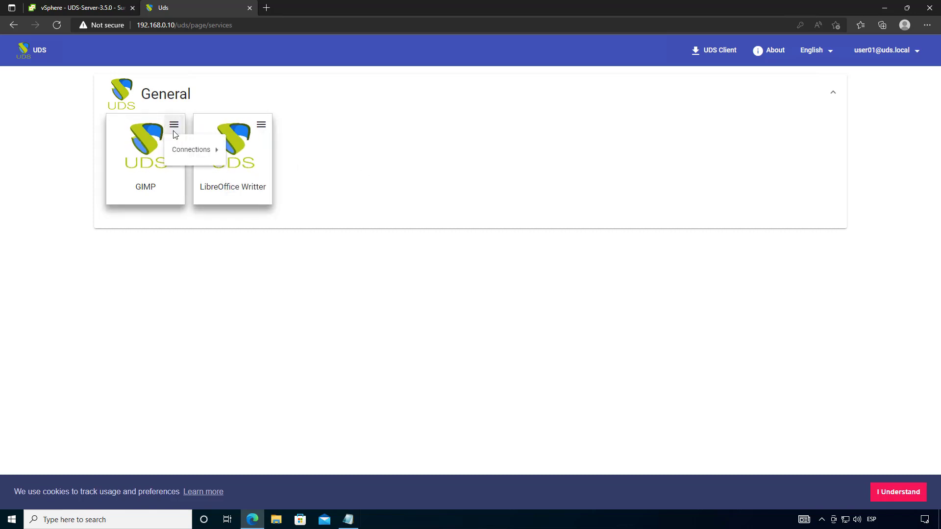
pyautogui.moveTo(180, 149)
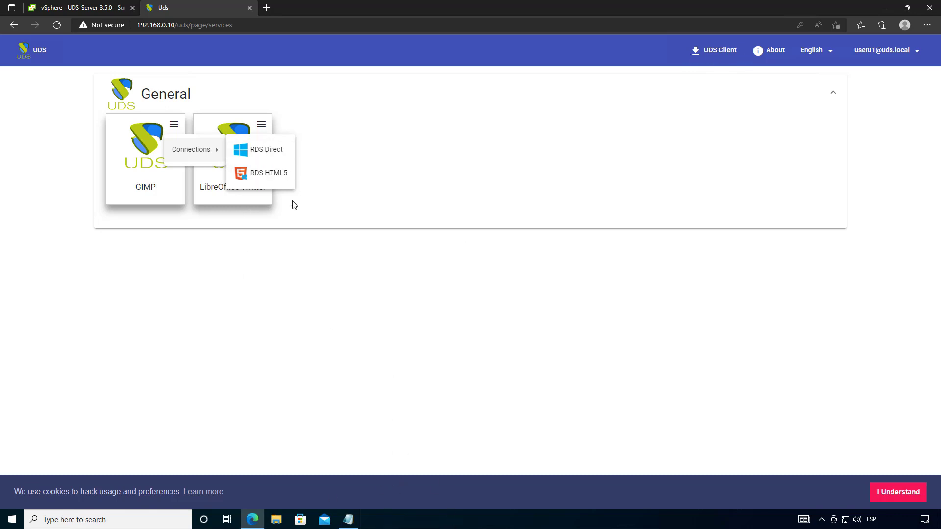
# - Launch GIMP as a RemoteApp over RDS Direct through the UDS Client, reposition its window, then close it
pyautogui.click(259, 152)
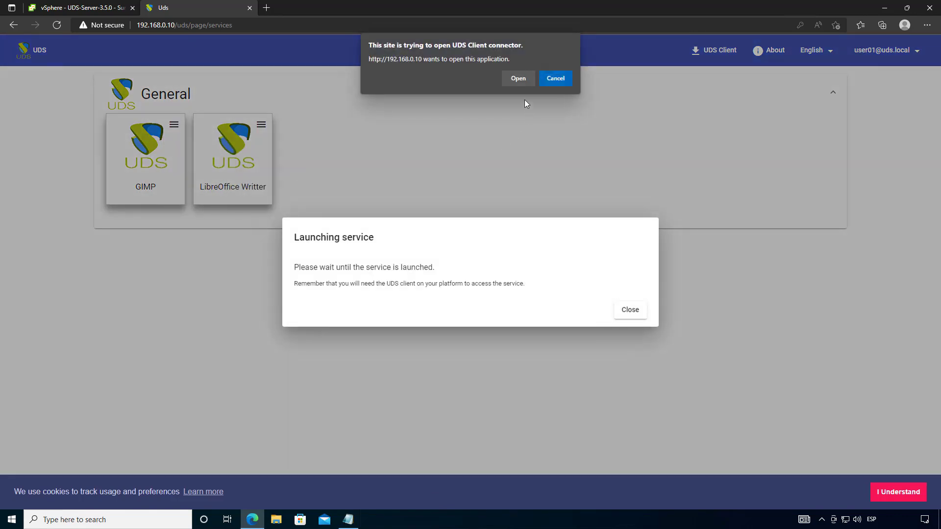
pyautogui.click(511, 78)
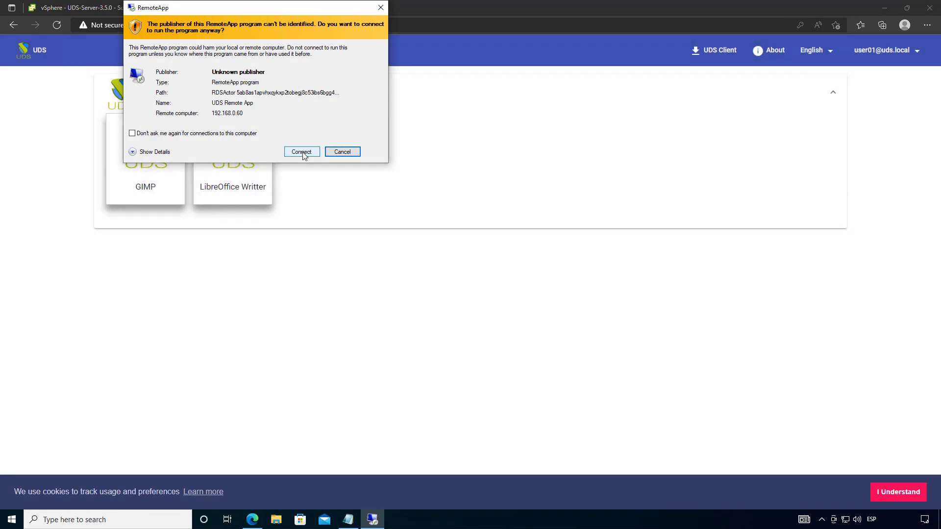
pyautogui.click(302, 152)
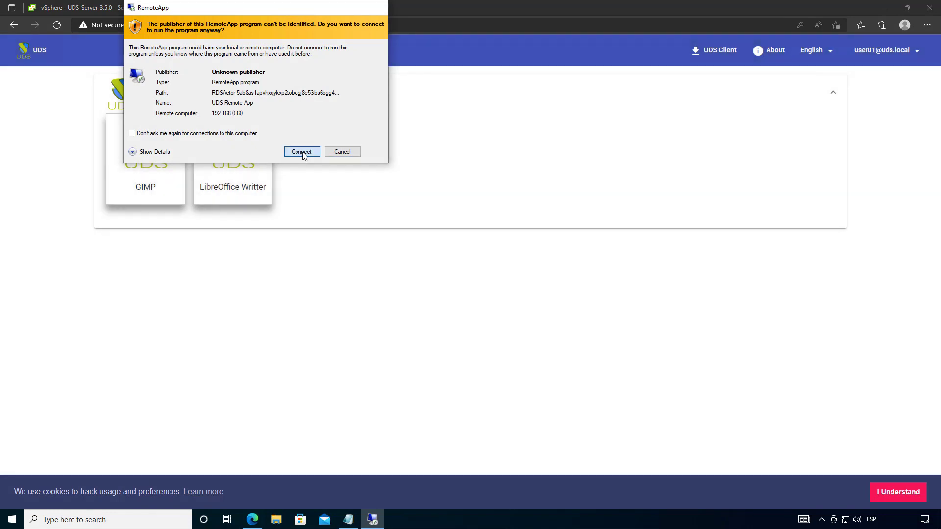
pyautogui.click(176, 124)
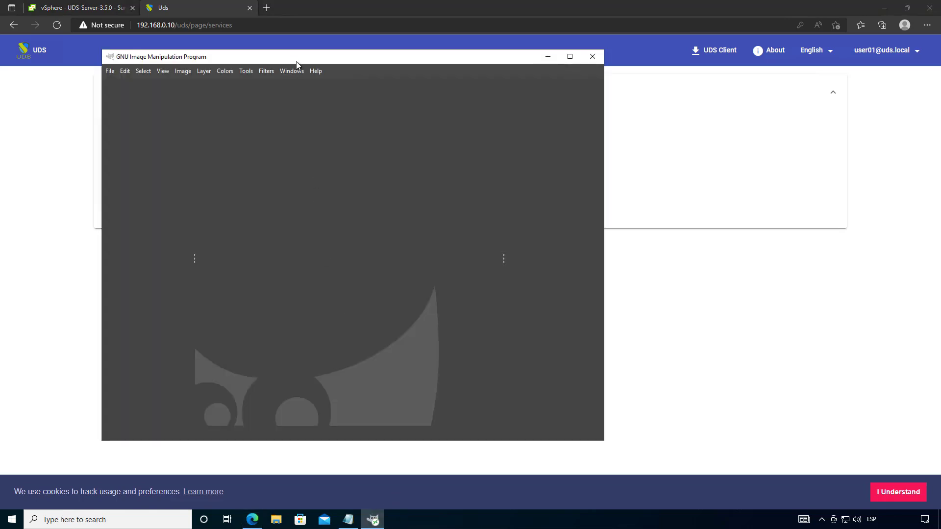
pyautogui.moveTo(300, 61); pyautogui.dragTo(381, 80)
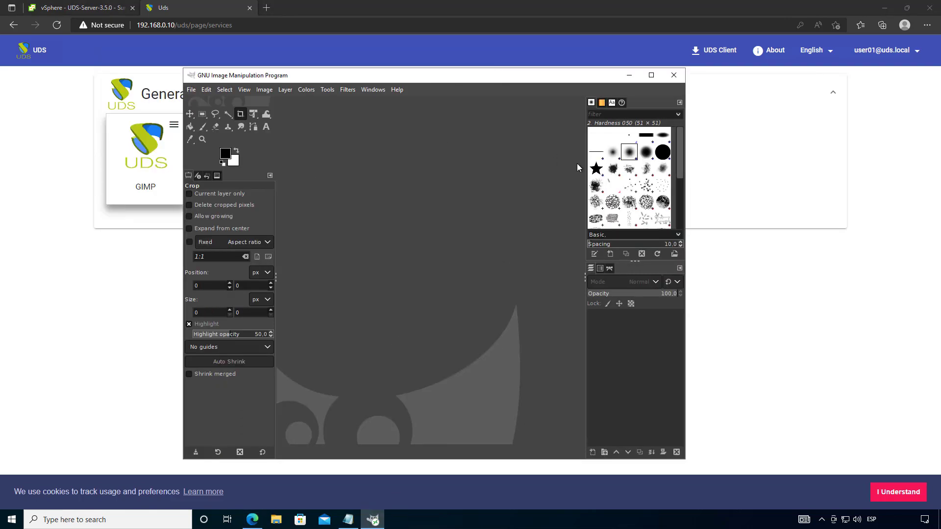
pyautogui.click(674, 77)
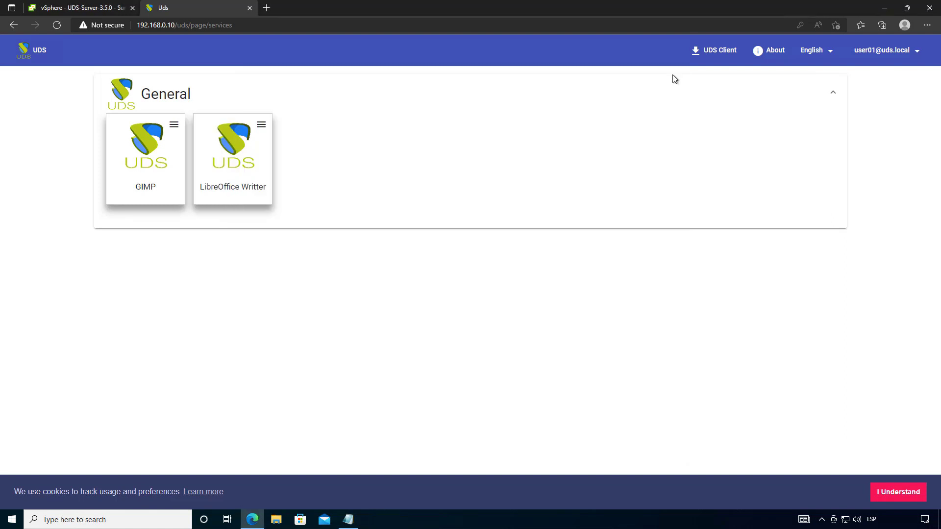
# - Open LibreOffice Writer over RDS HTML5, type 'fhwefih' in the document, then close its tab
pyautogui.click(261, 124)
pyautogui.moveTo(307, 150)
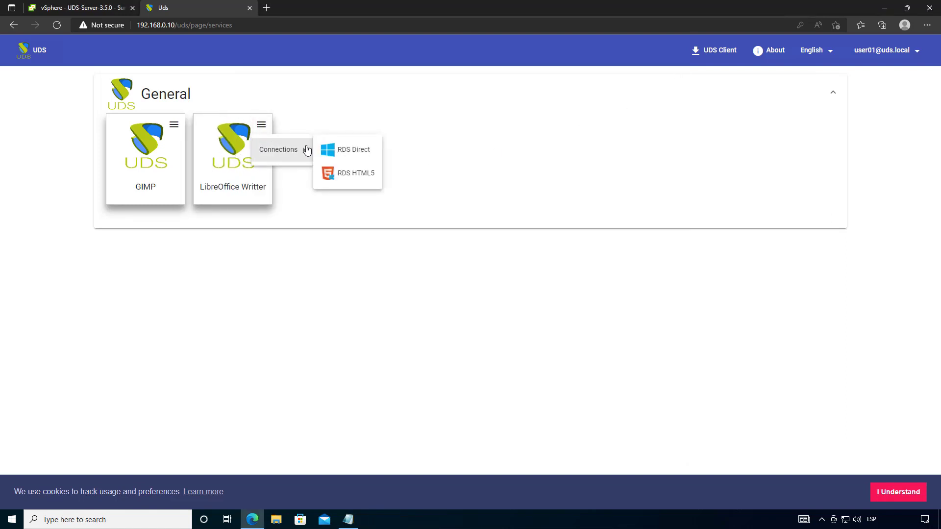
pyautogui.click(350, 175)
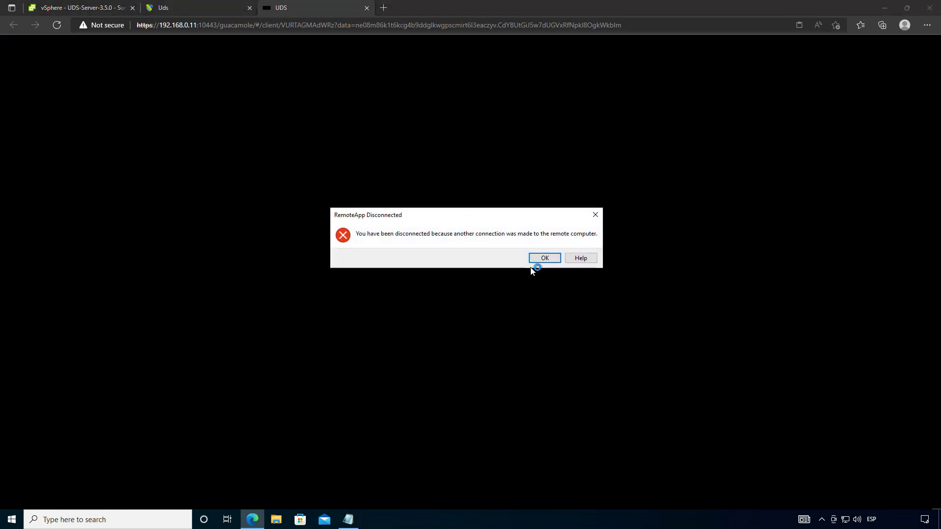
pyautogui.click(541, 259)
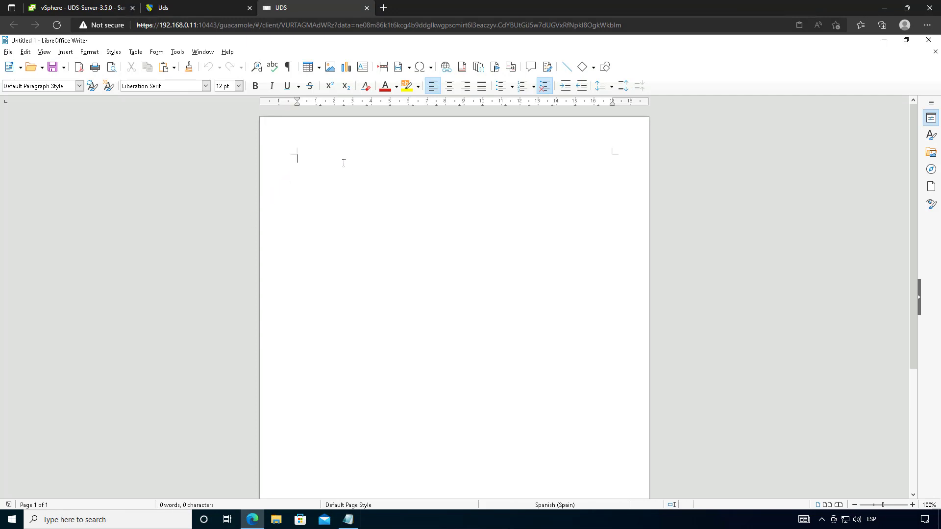
pyautogui.write('fhwefih')
pyautogui.click(367, 8)
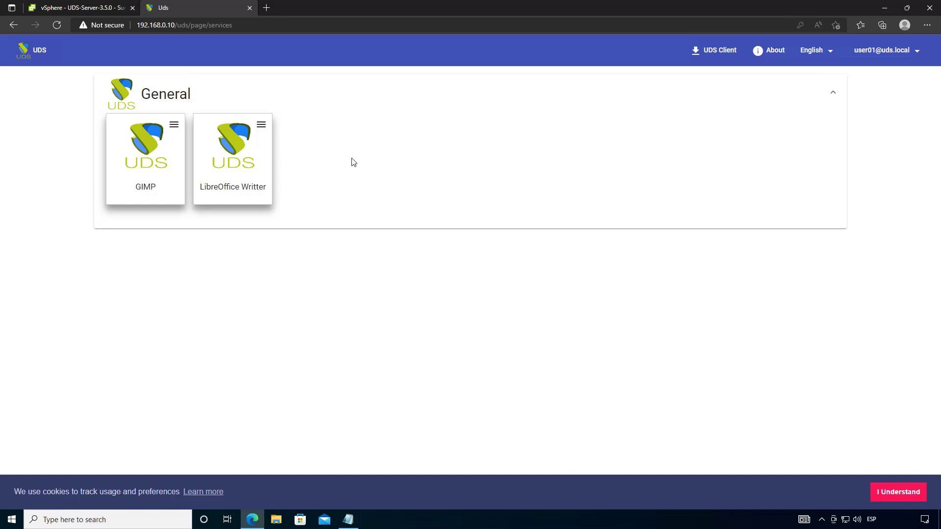